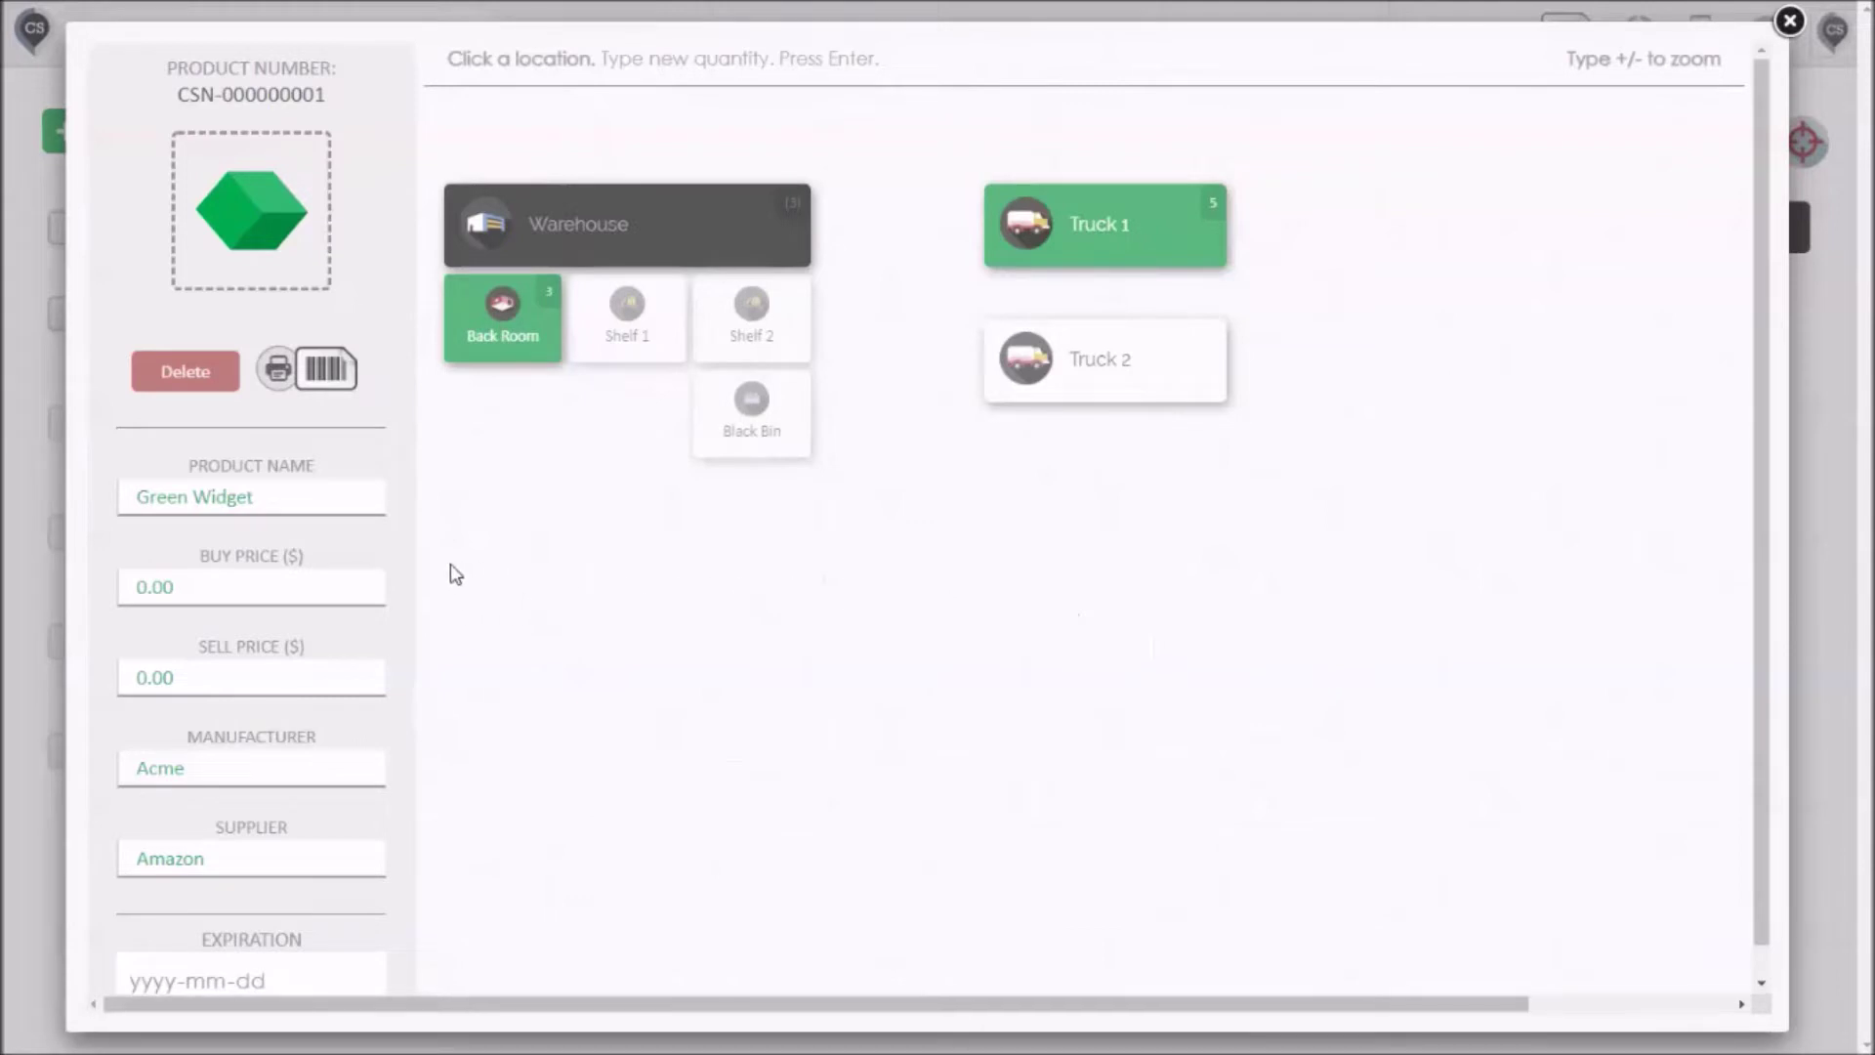
Set the Green Widget's expiration date to May 26, 2020 and close its details, returning to Products
{"action": "scroll", "coordinate": [449, 576], "scroll_direction": "down", "scroll_amount": 1}
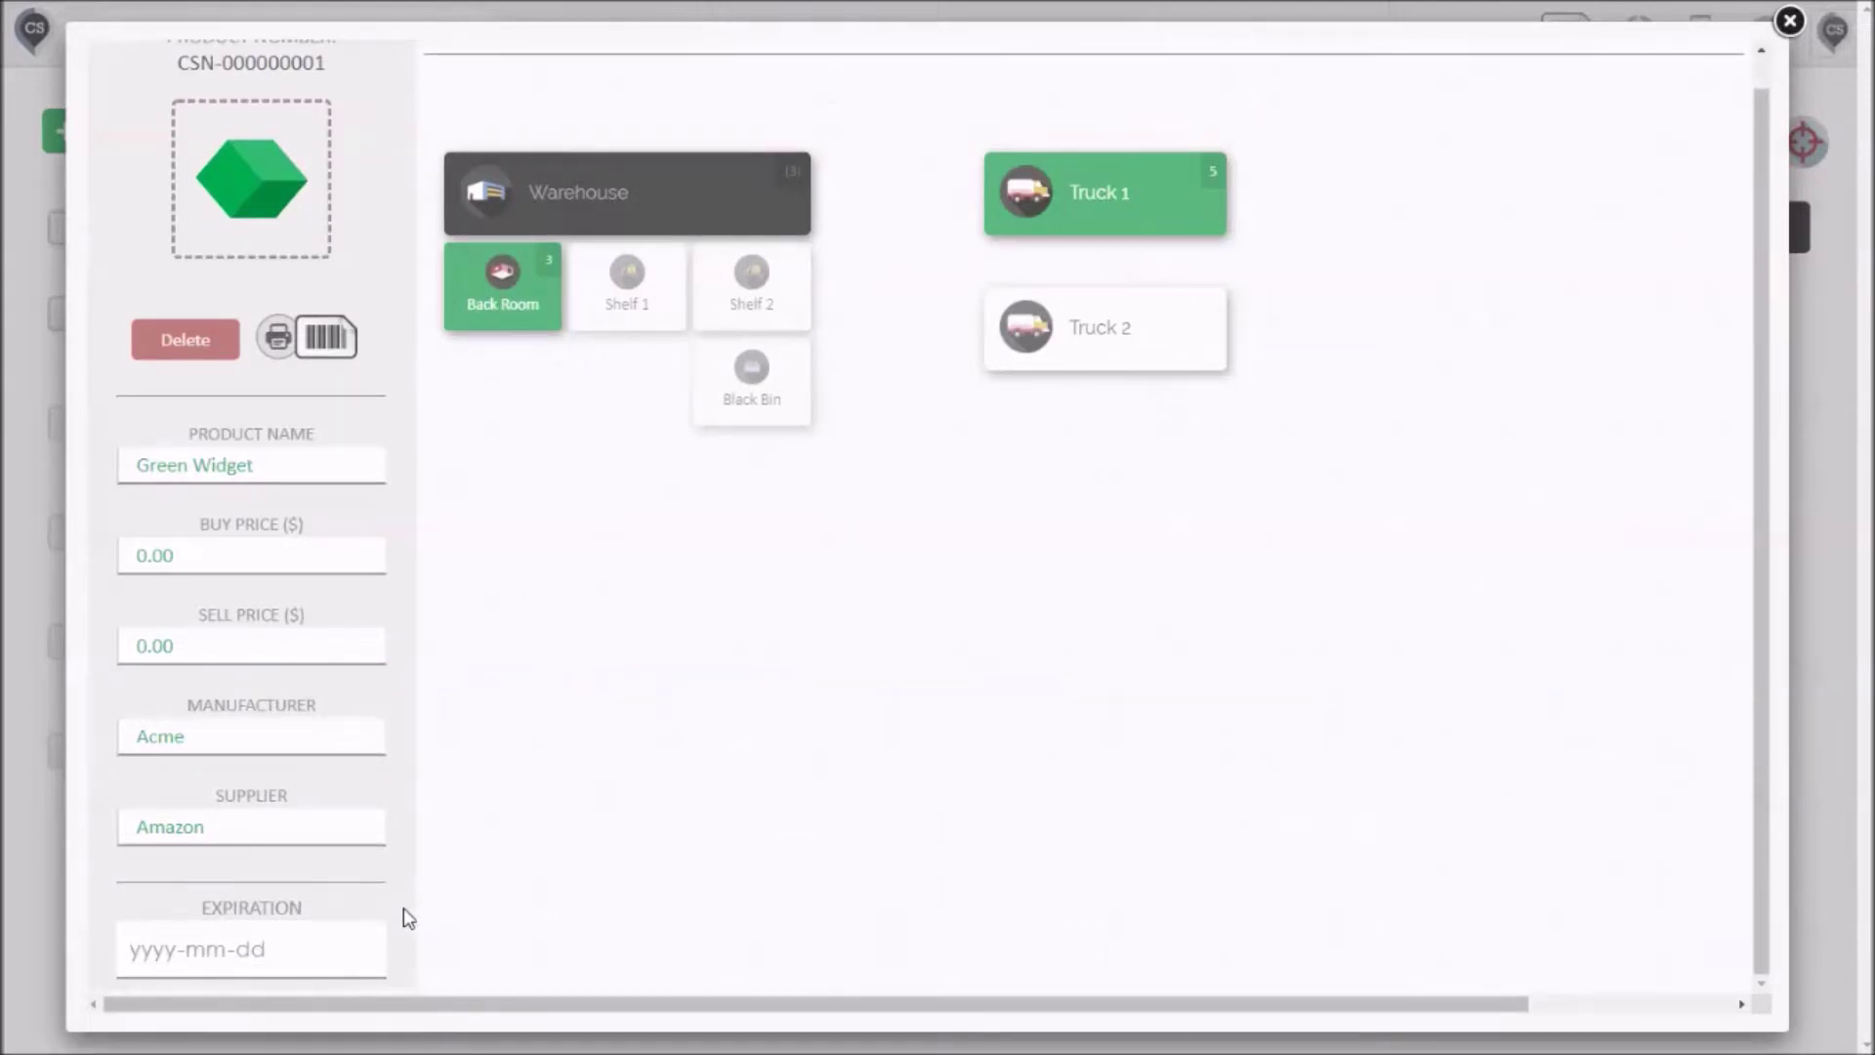
{"action": "left_click", "coordinate": [360, 949]}
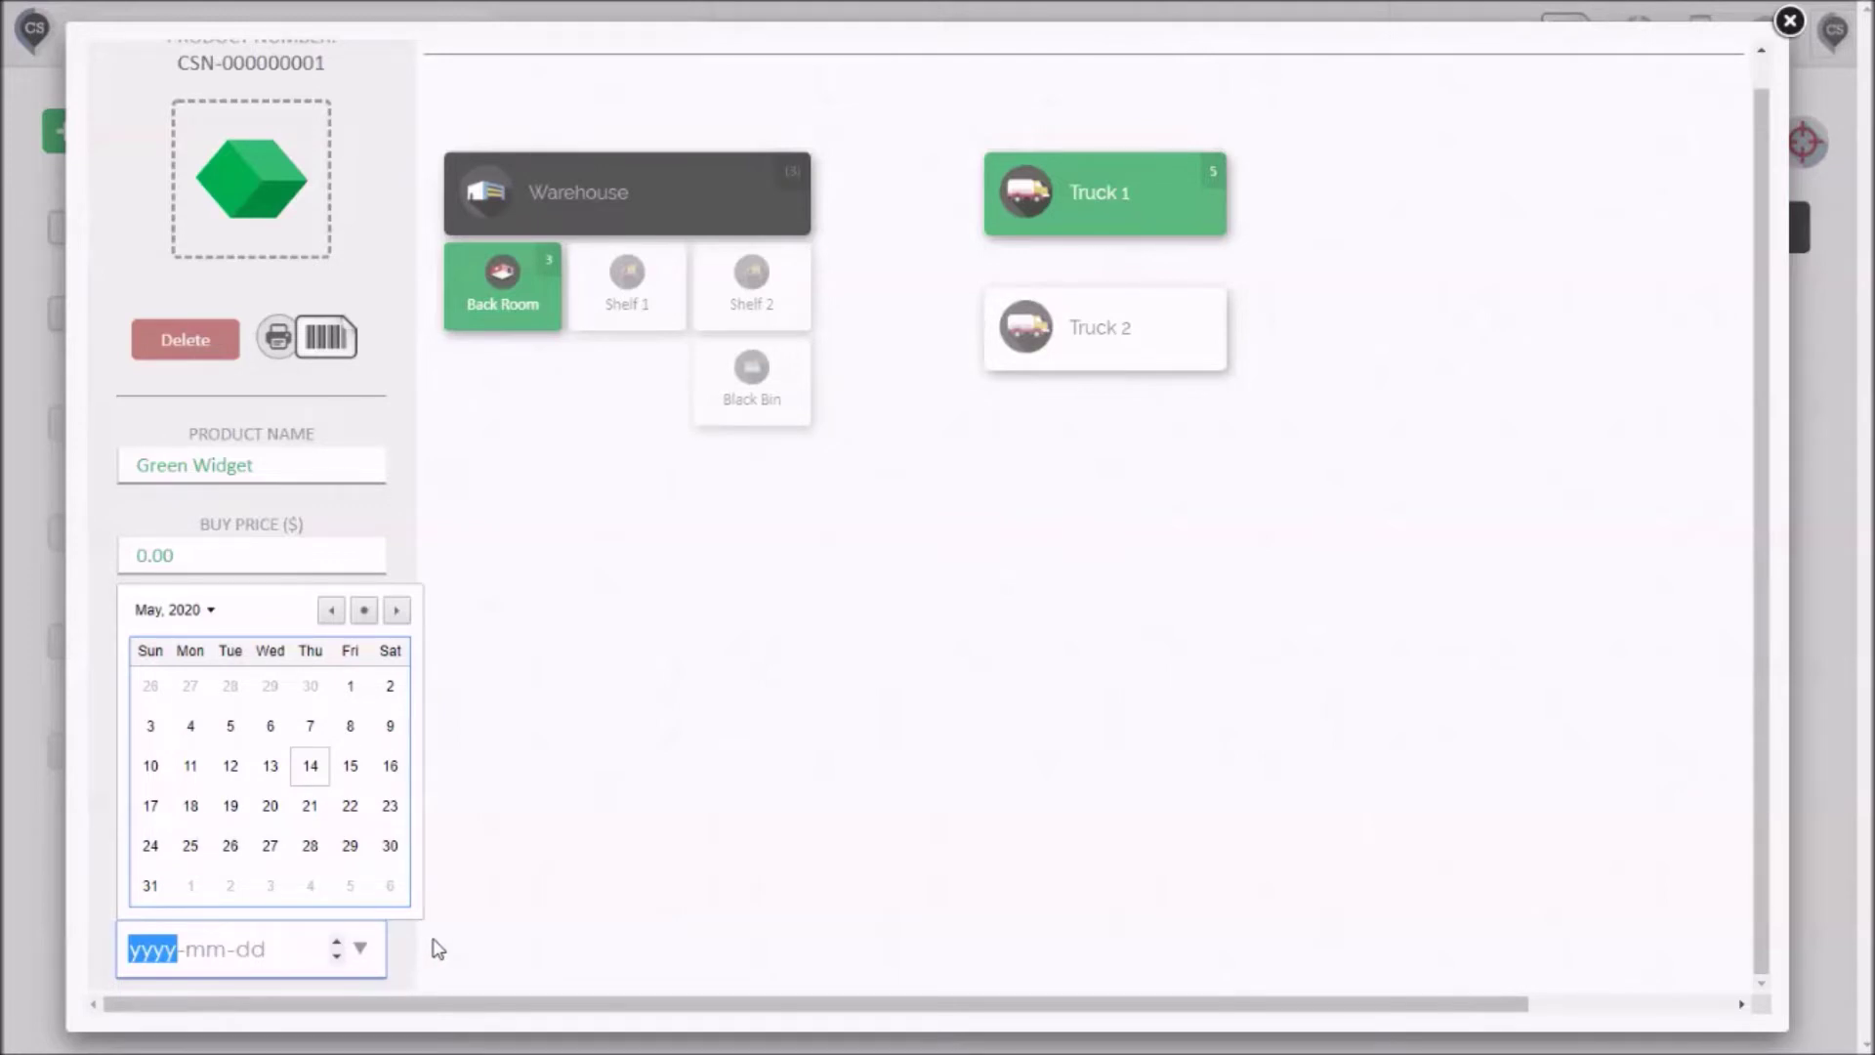
{"action": "left_click", "coordinate": [436, 947]}
{"action": "scroll", "coordinate": [469, 879], "scroll_direction": "up", "scroll_amount": 1}
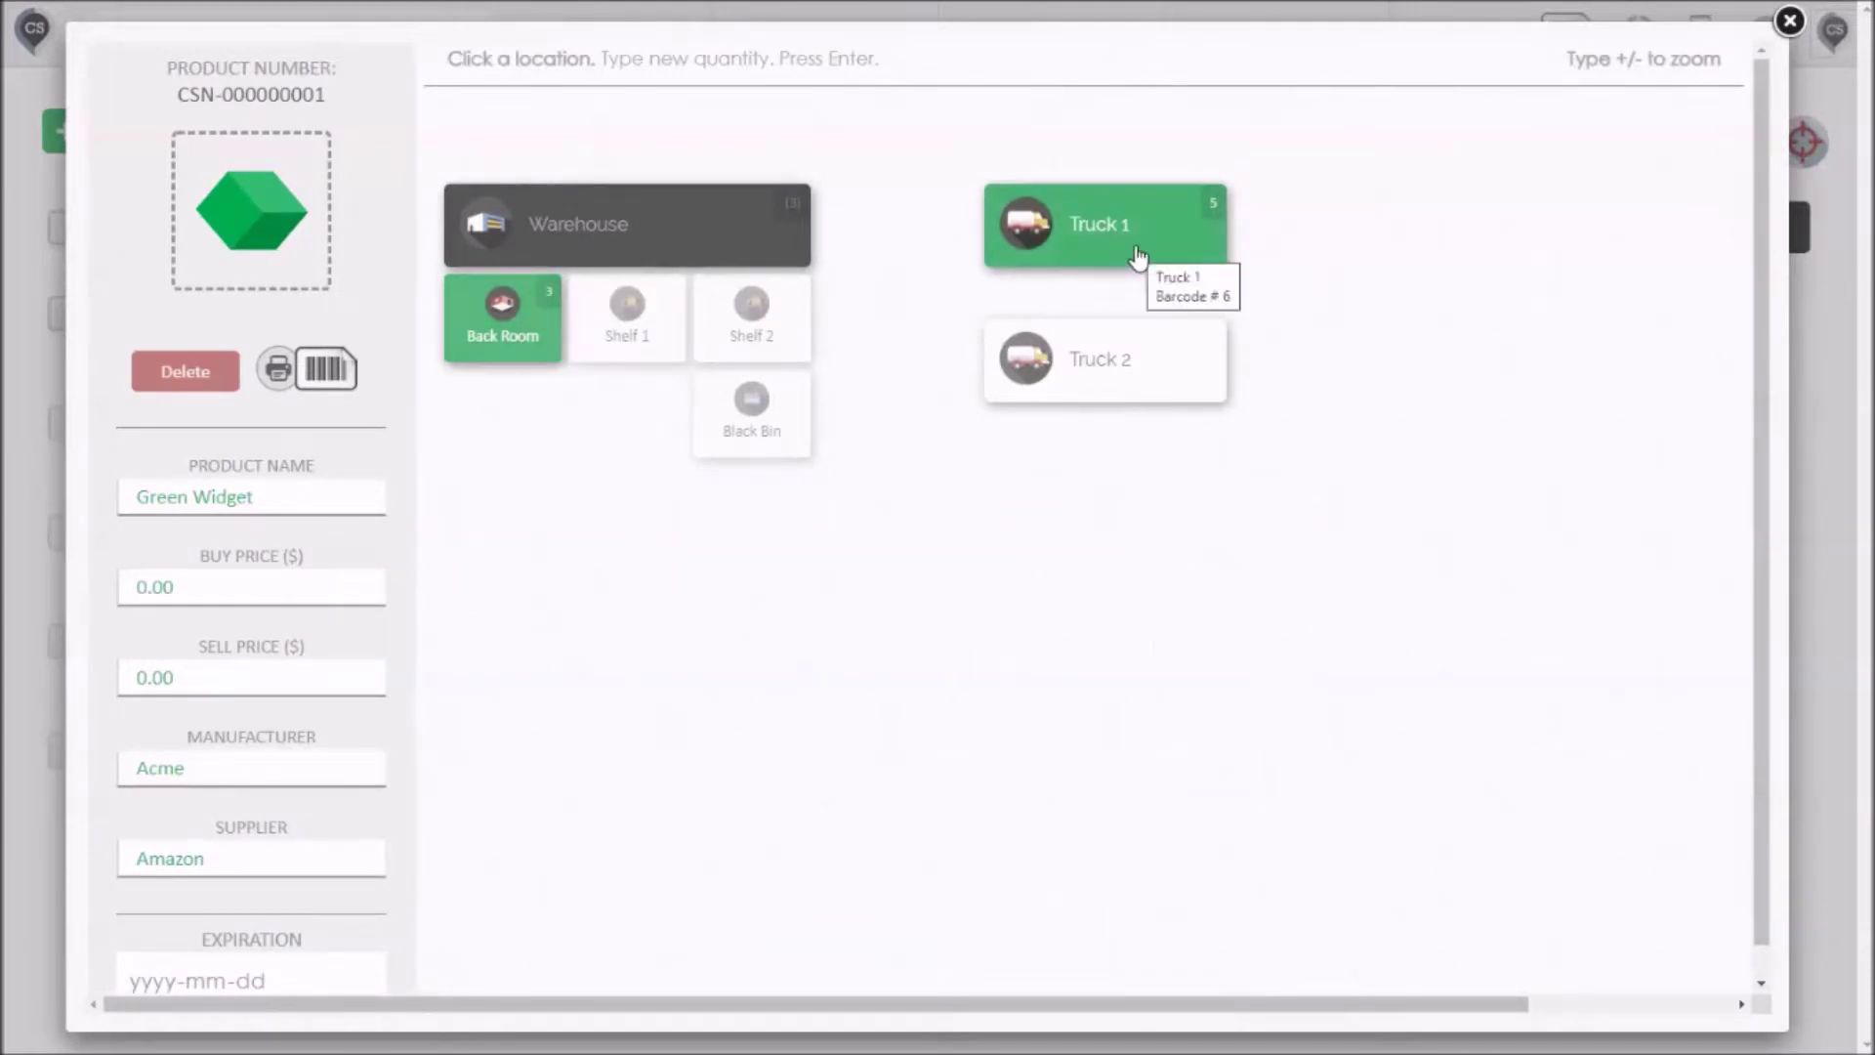
{"action": "scroll", "coordinate": [620, 577], "scroll_direction": "down", "scroll_amount": 1}
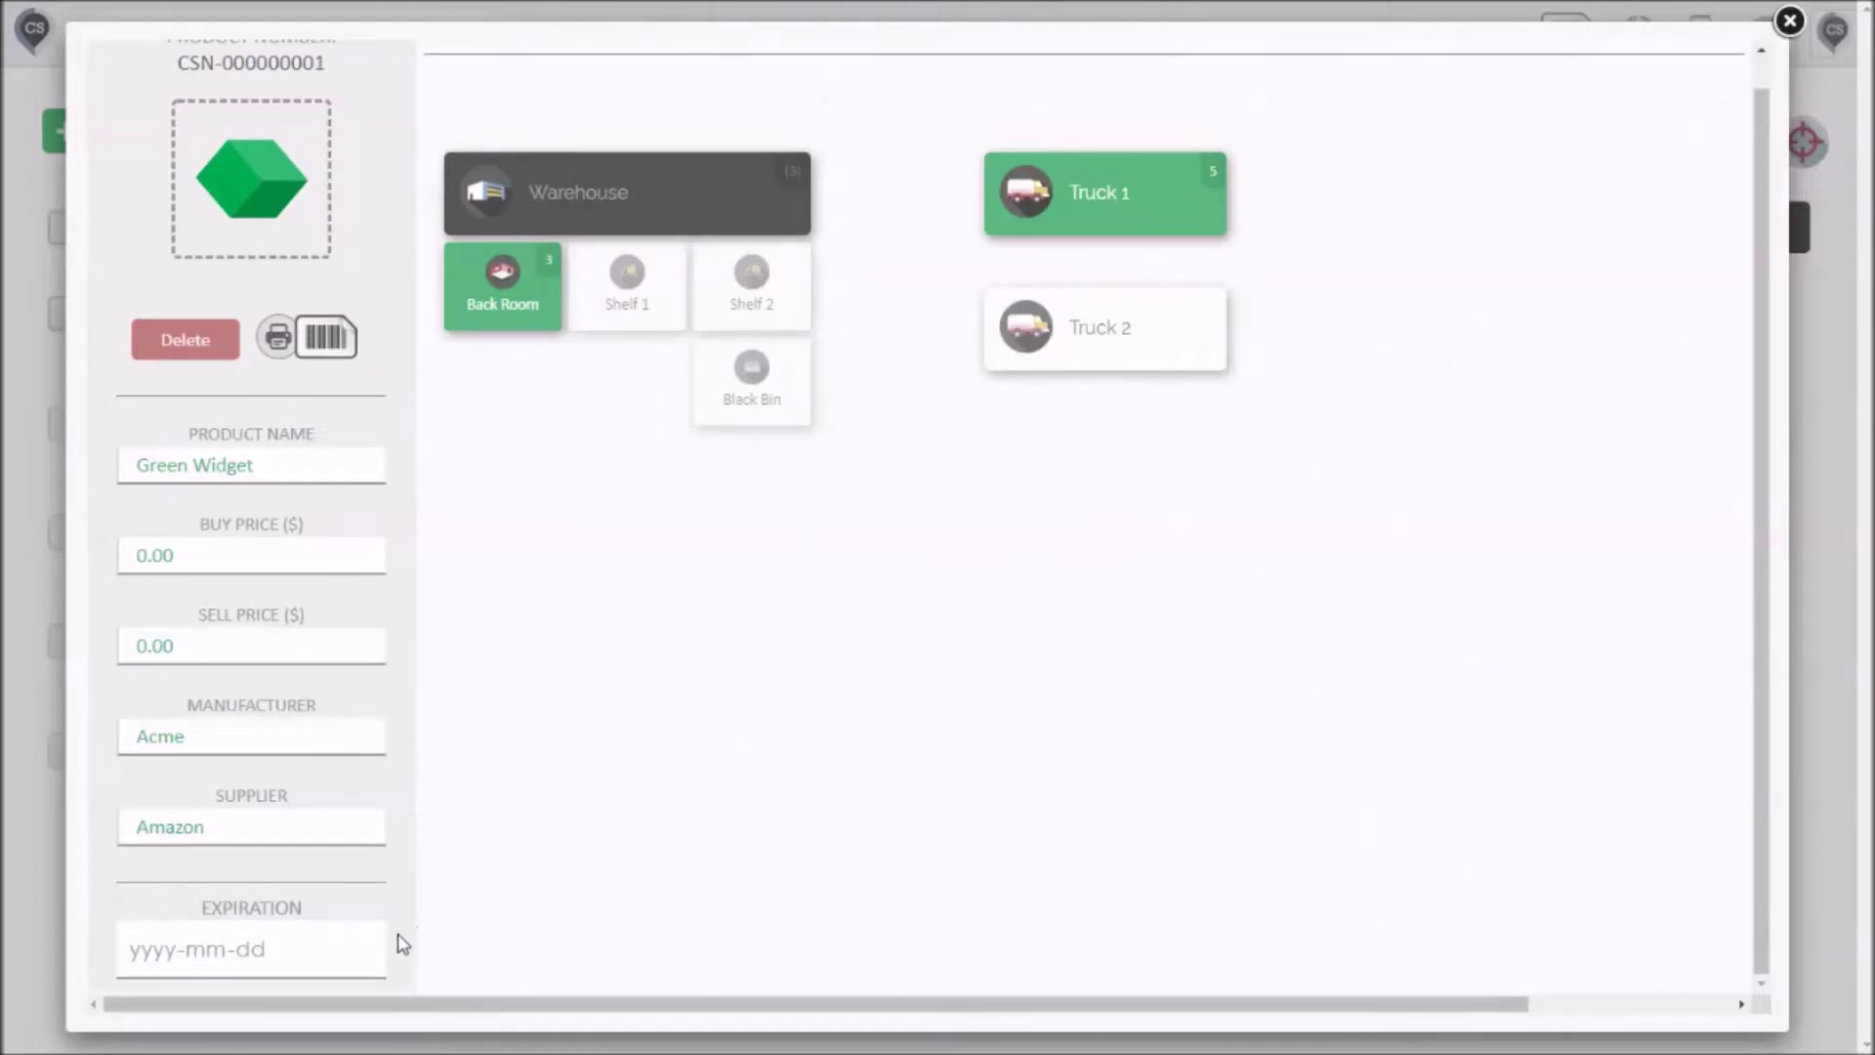
{"action": "left_click", "coordinate": [361, 948]}
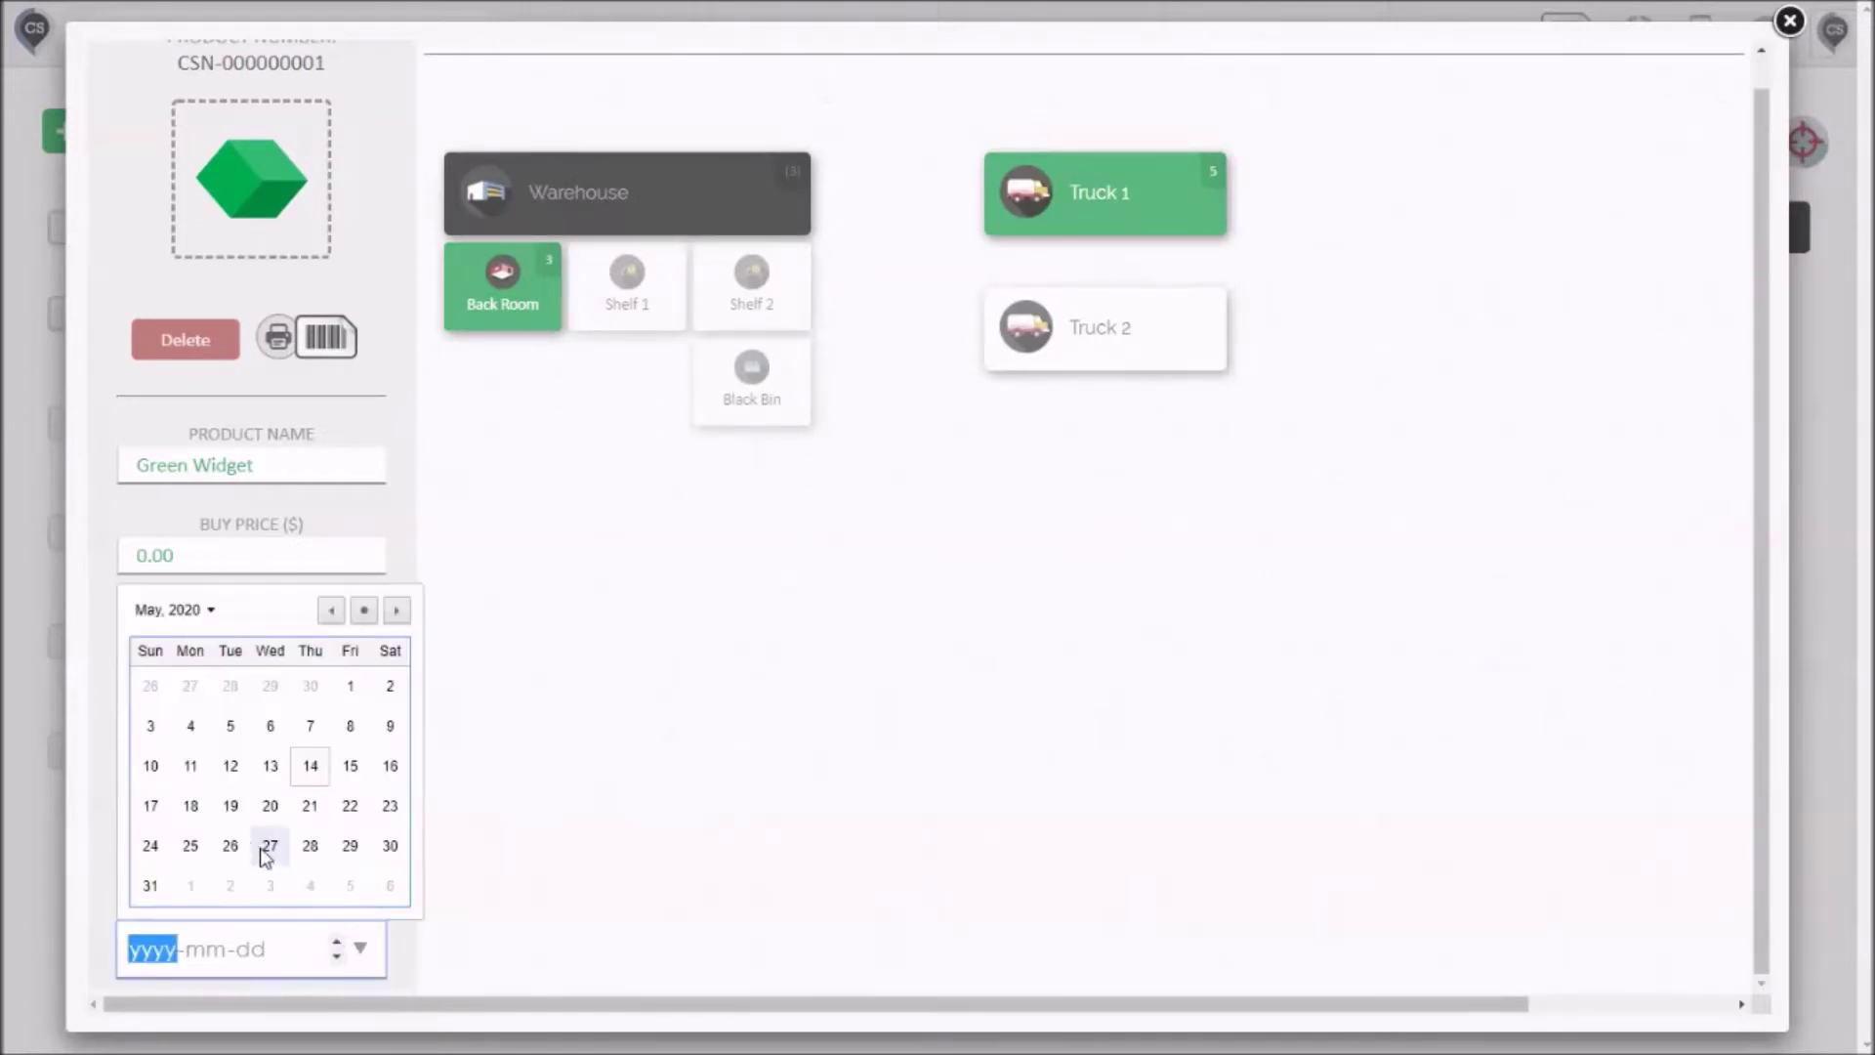
{"action": "left_click", "coordinate": [229, 848]}
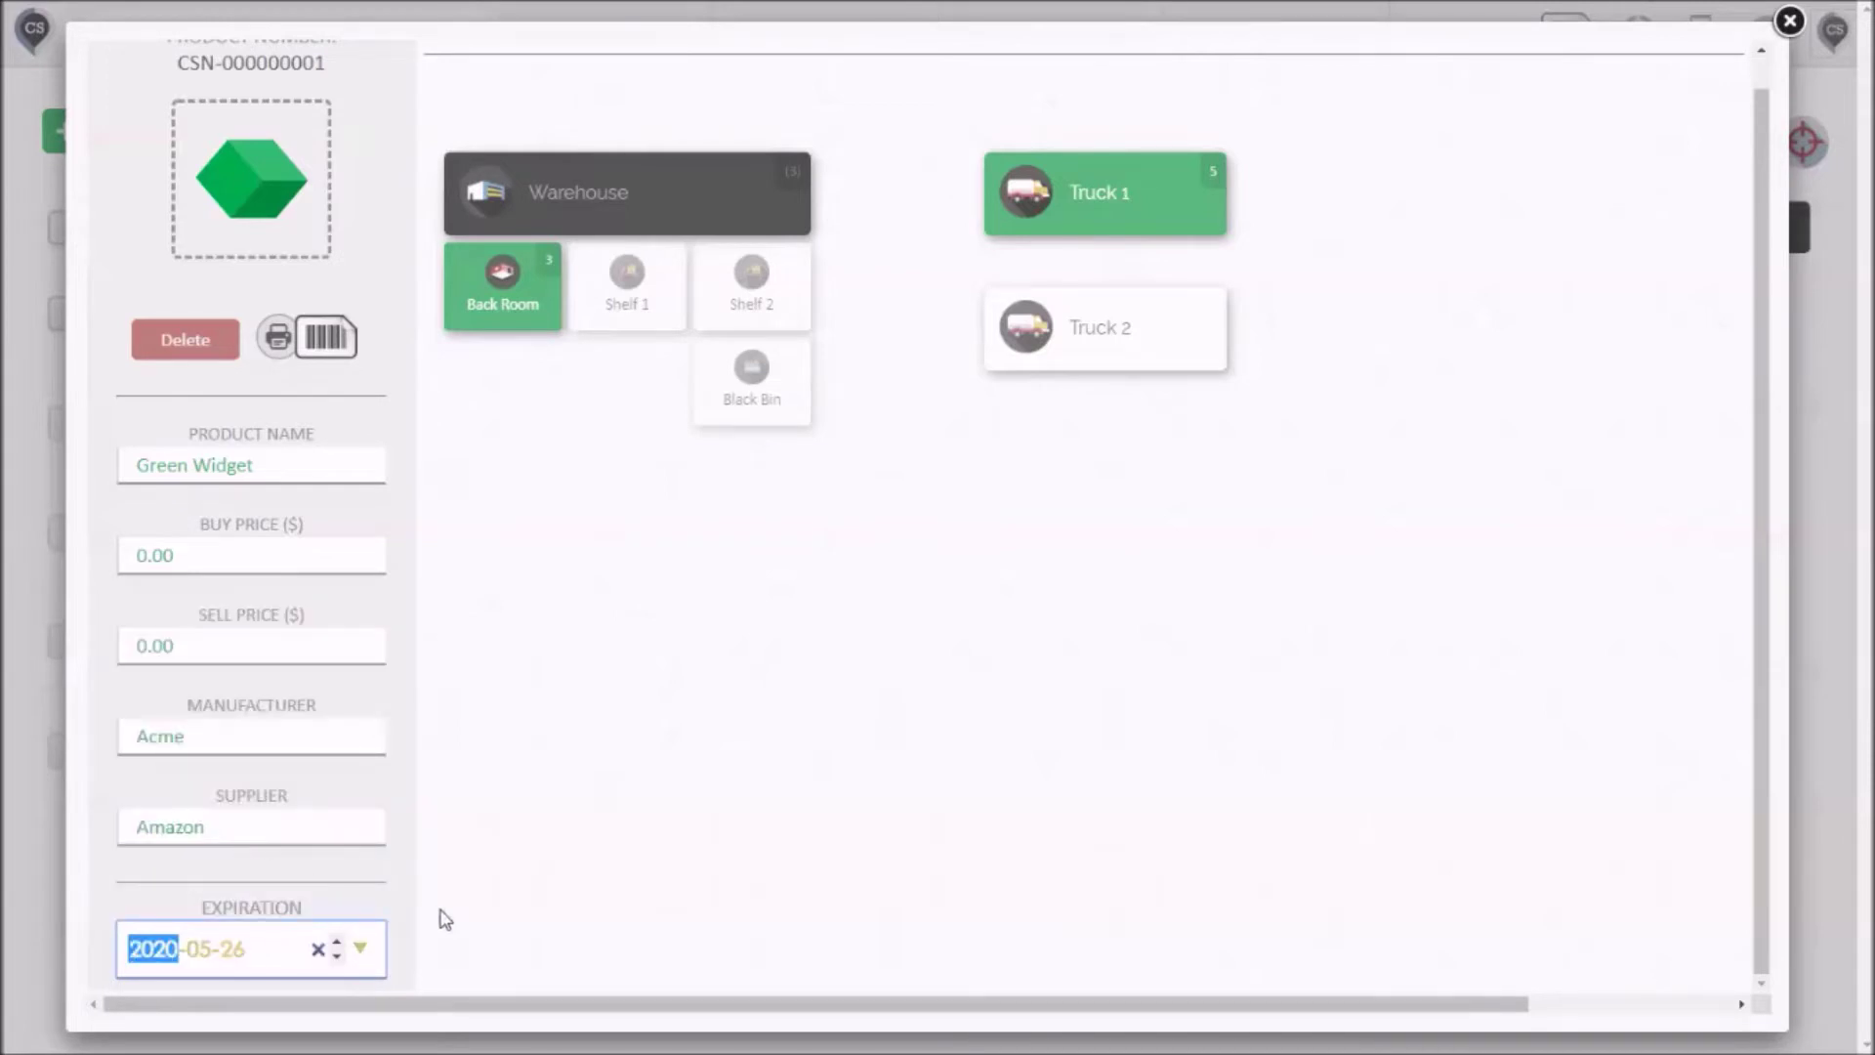
{"action": "left_click", "coordinate": [452, 921]}
{"action": "scroll", "coordinate": [457, 922], "scroll_direction": "up", "scroll_amount": 1}
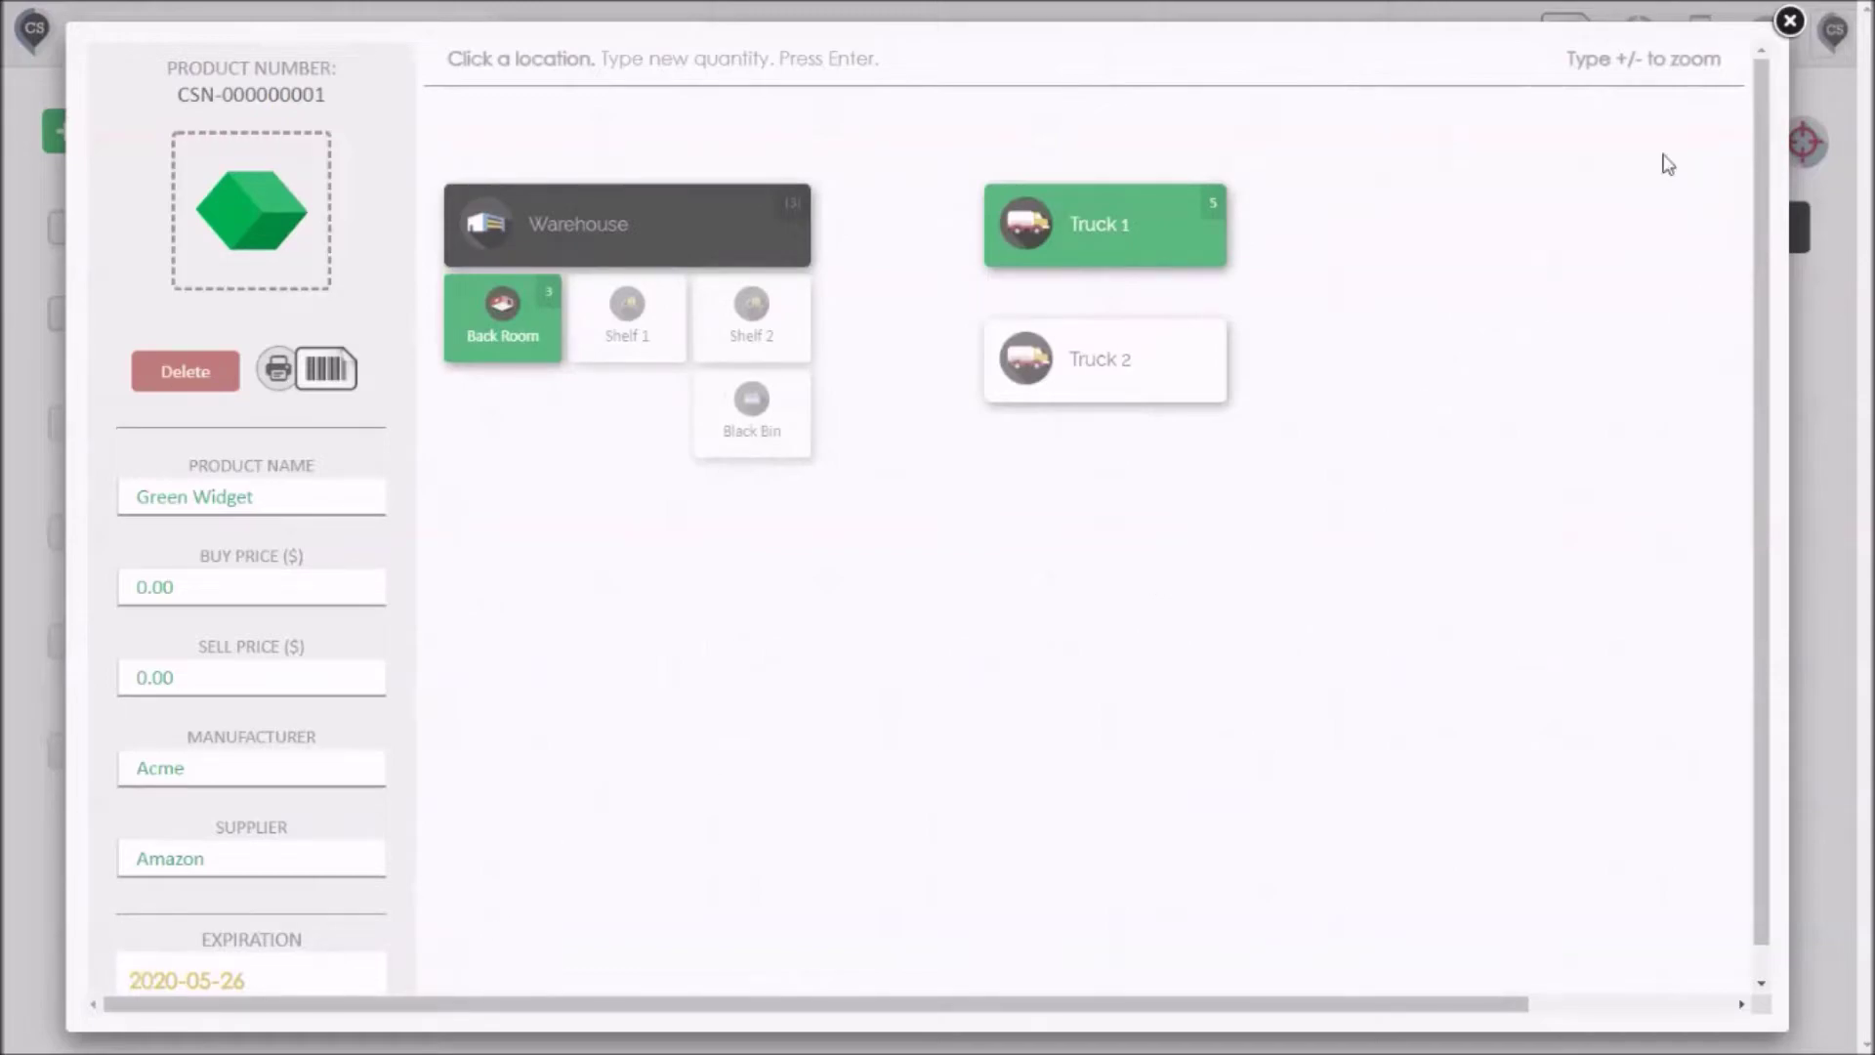
{"action": "left_click", "coordinate": [1789, 22]}
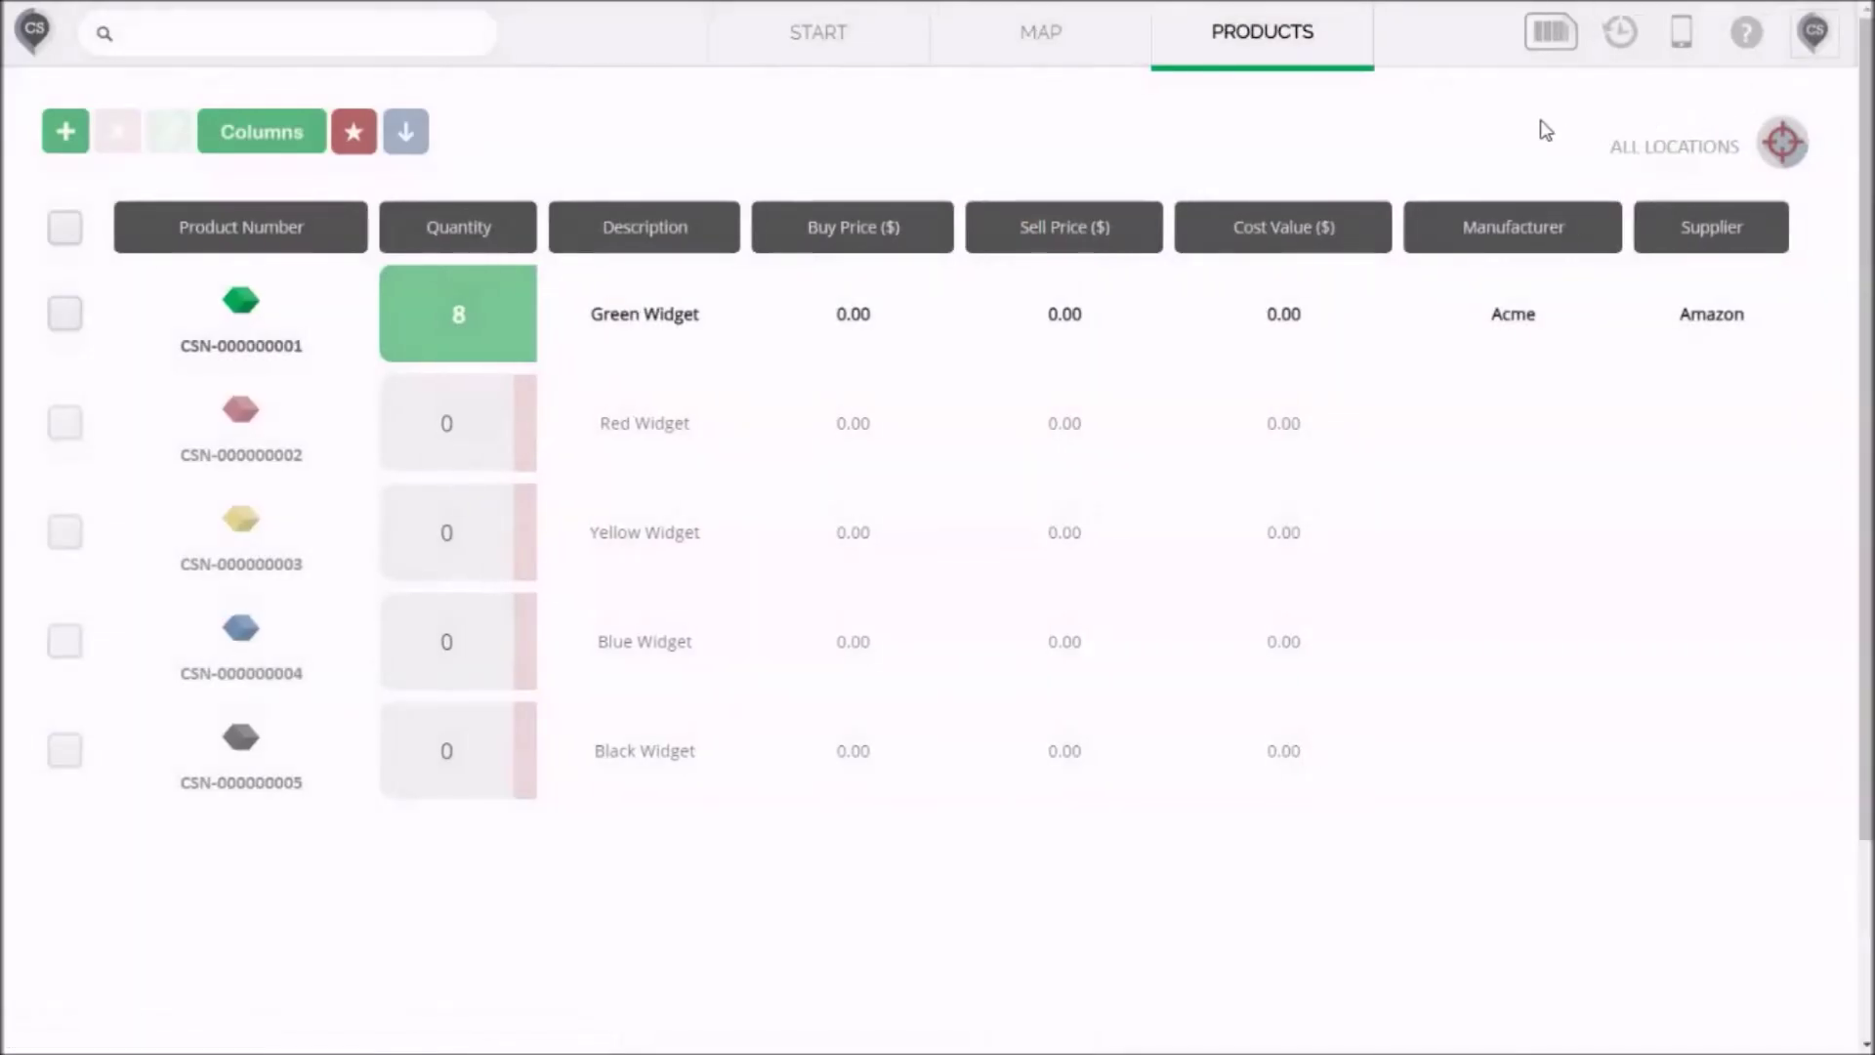
Go to the Expirations page from the PRODUCTS menu
{"action": "mouse_move", "coordinate": [1264, 39]}
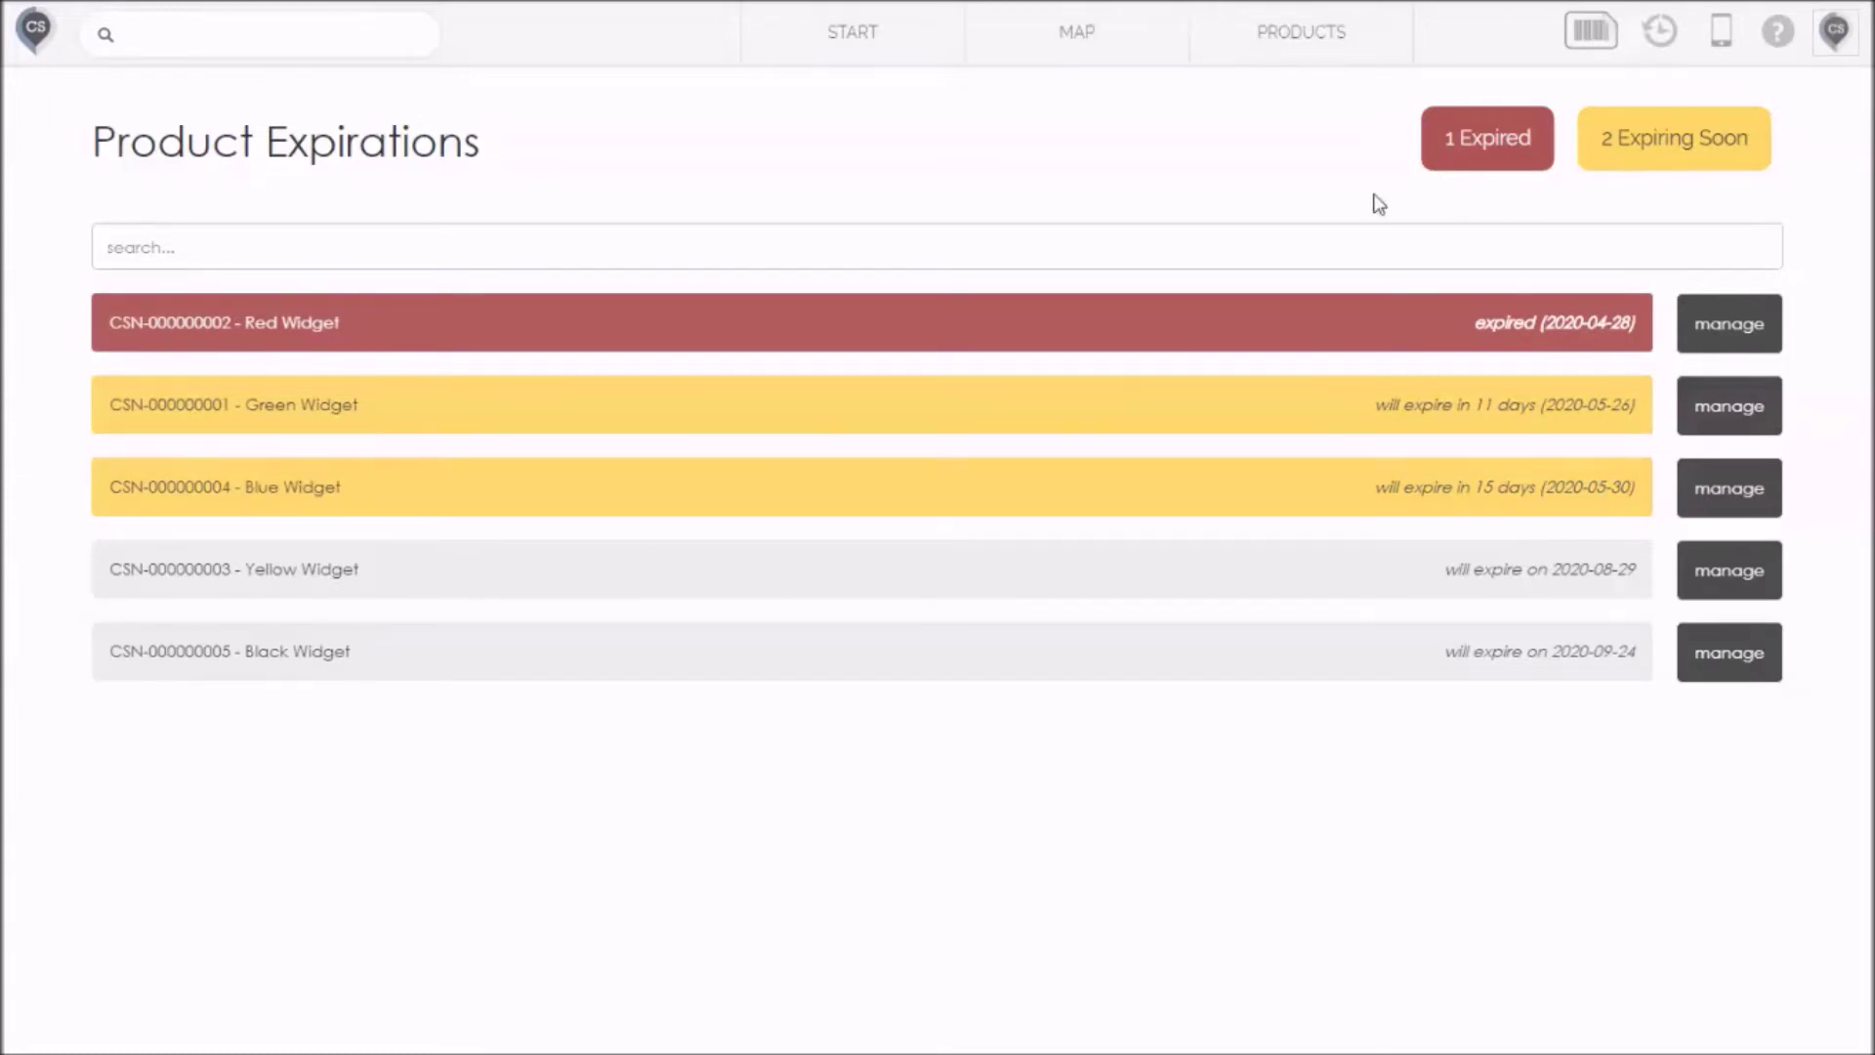
Search the expirations list for 'green' and bring up the Green Widget's replacement options
{"action": "left_click", "coordinate": [820, 248]}
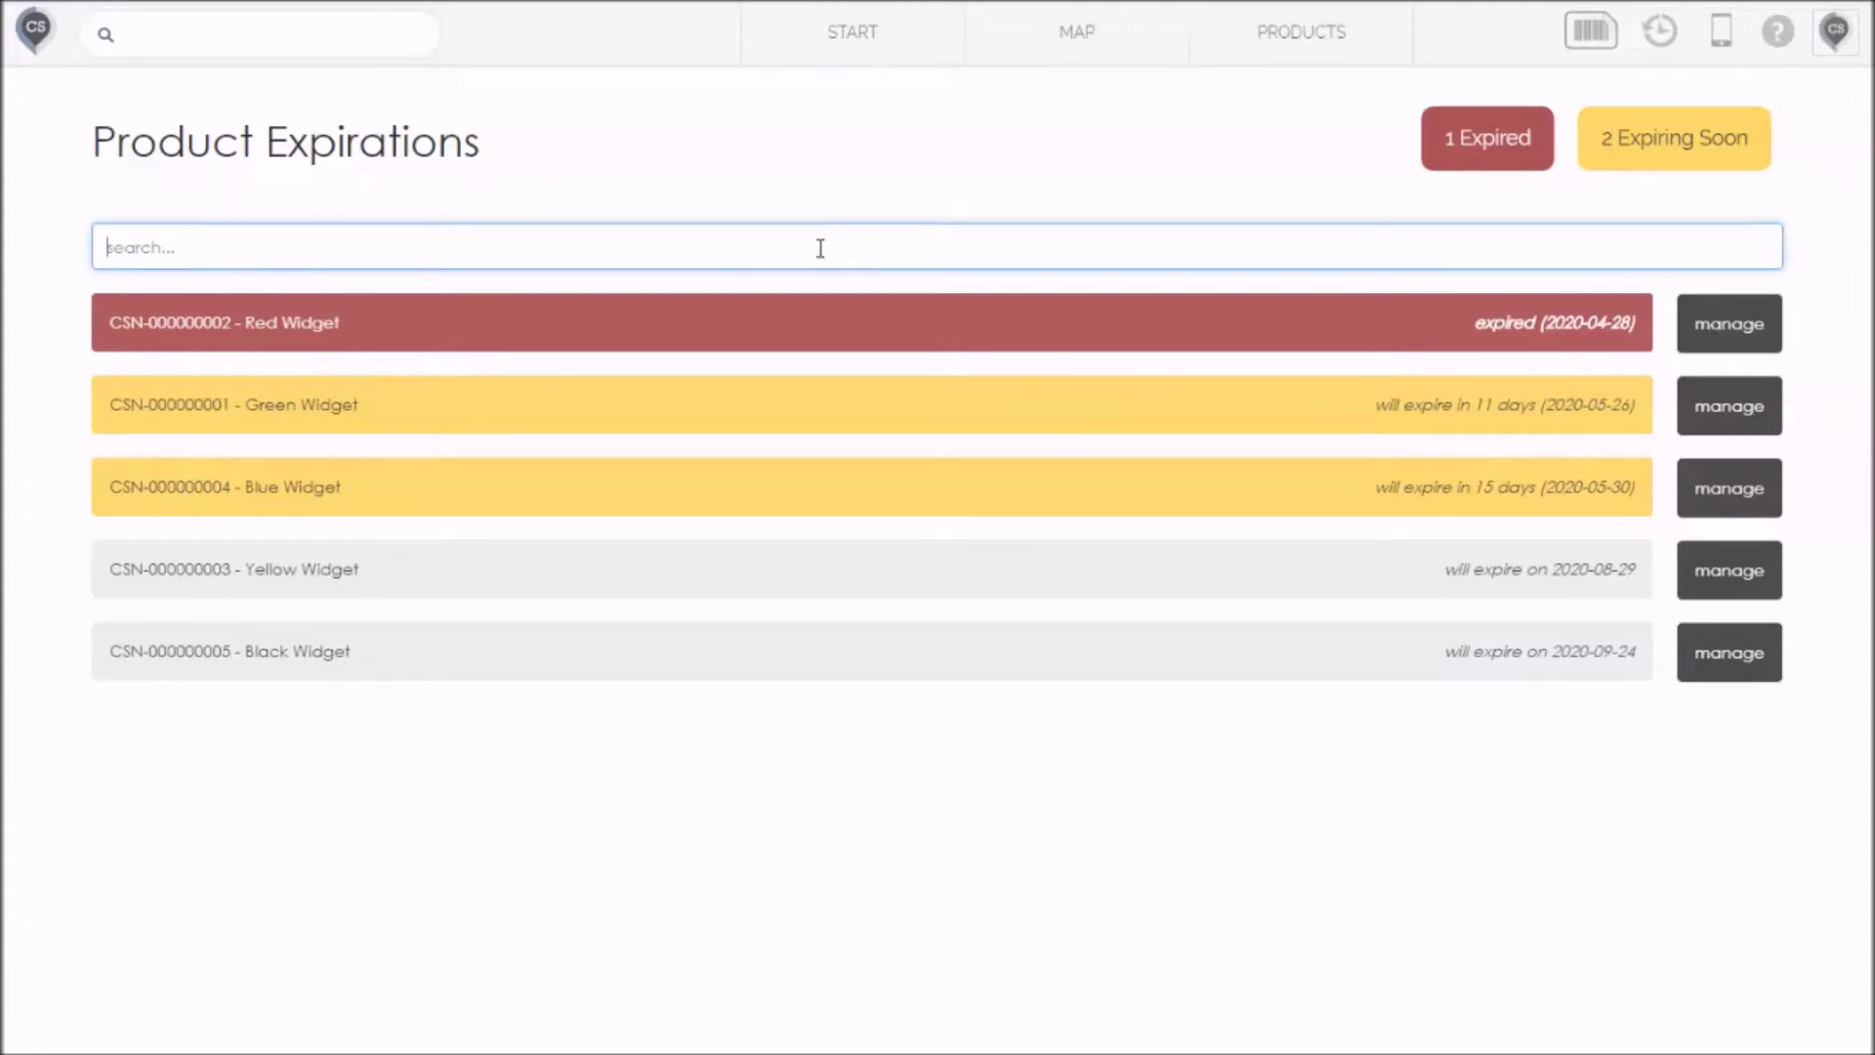
{"action": "type", "text": "green"}
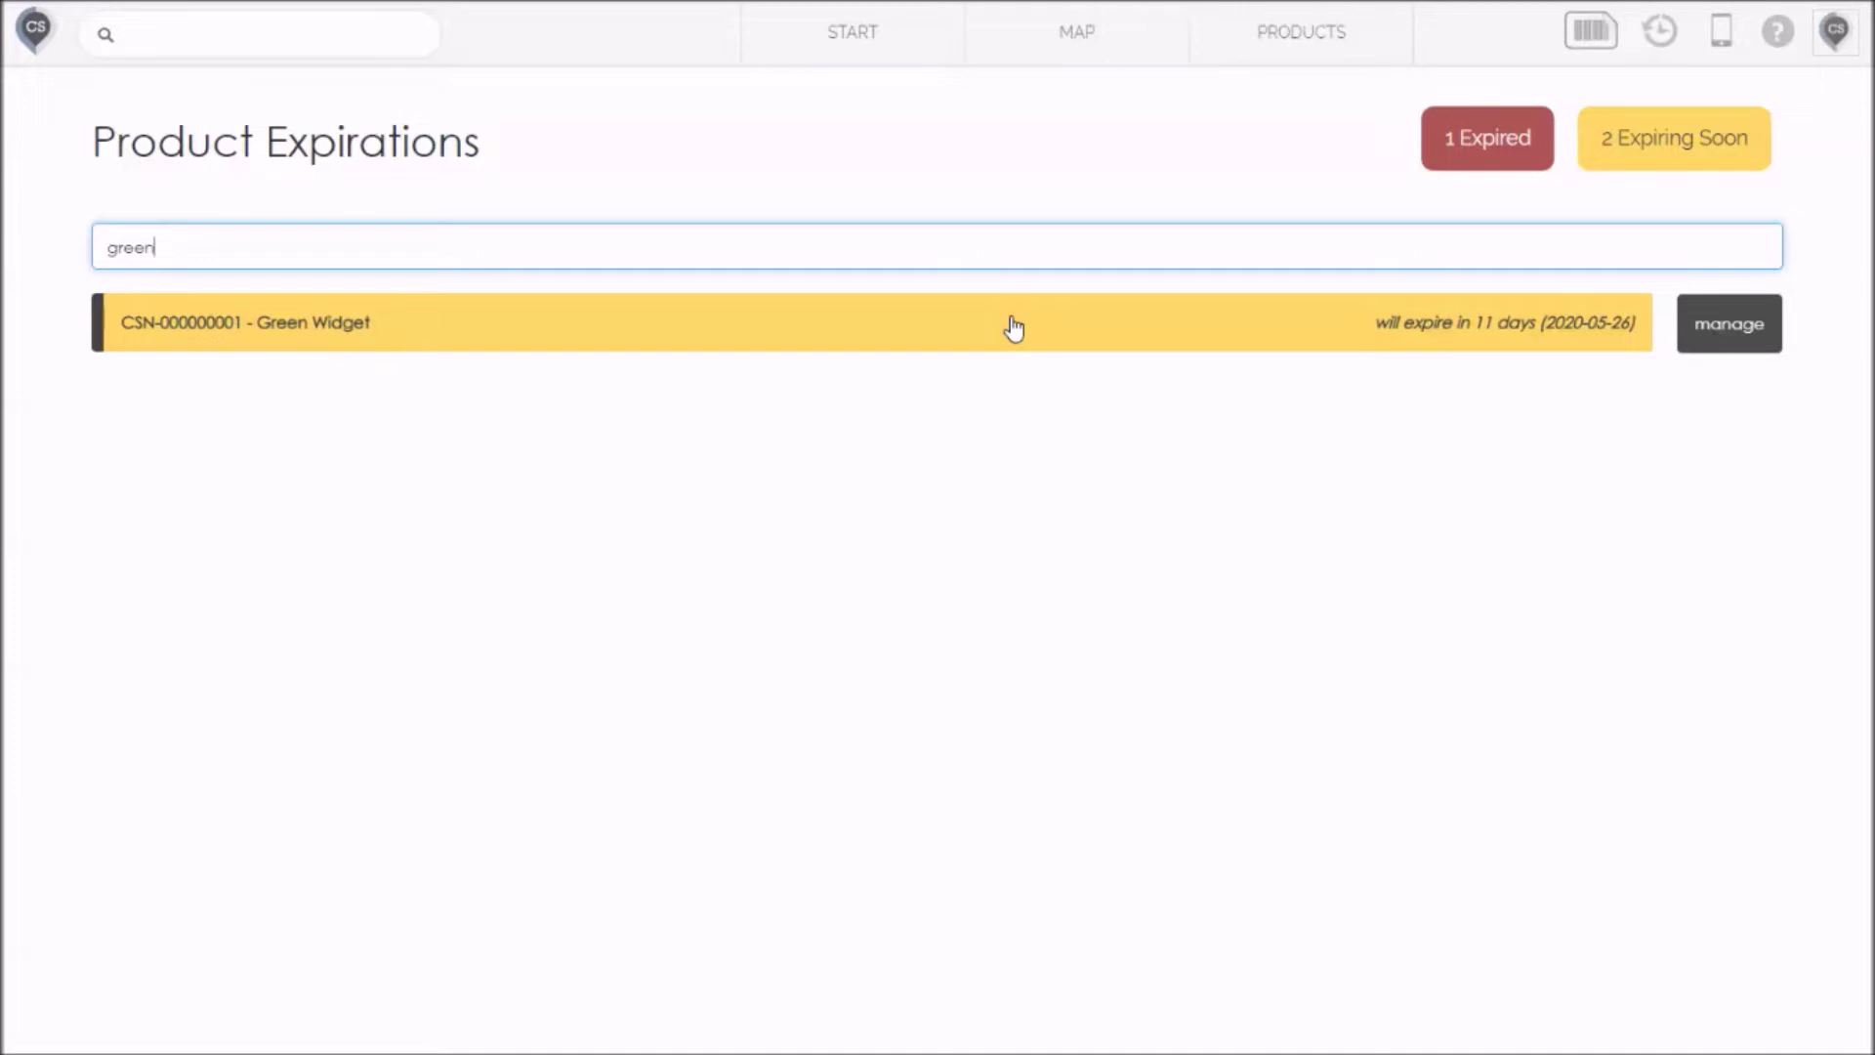
{"action": "left_click", "coordinate": [1736, 333]}
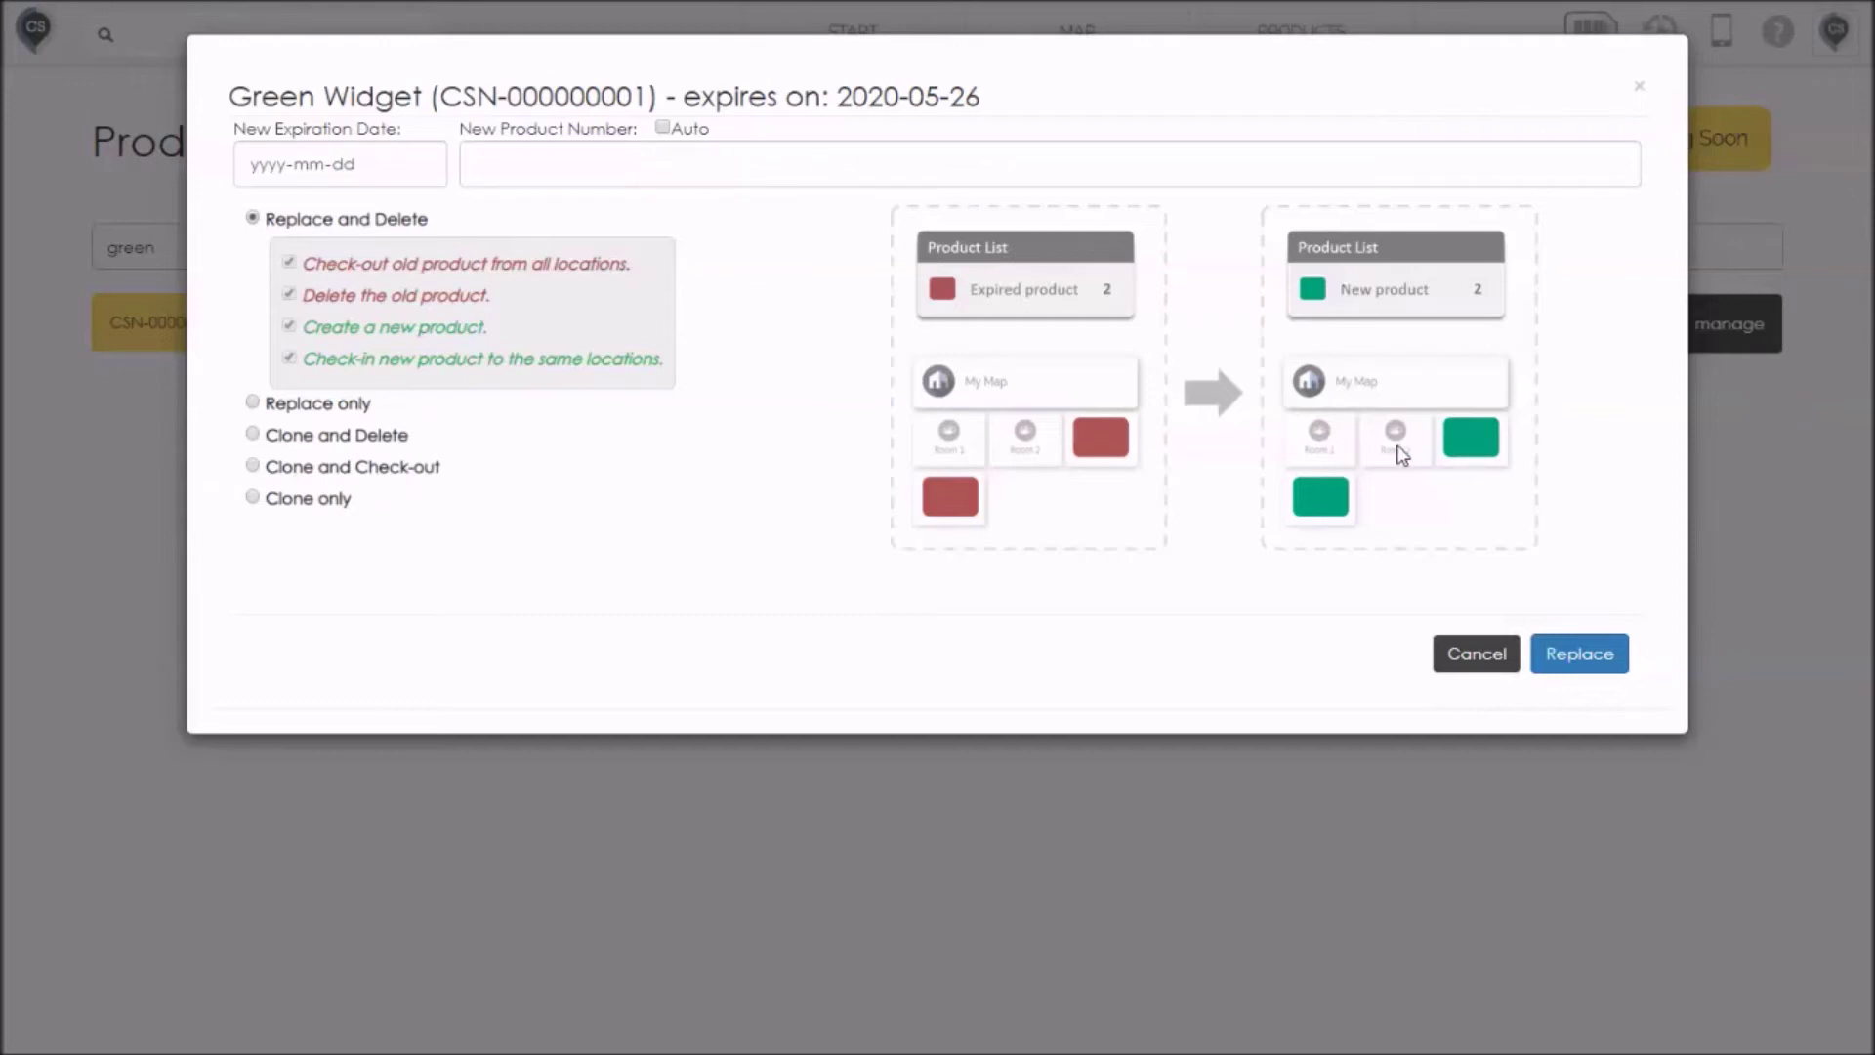
Choose the Replace only method, keeping the old Green Widget rather than deleting it
{"action": "left_click", "coordinate": [253, 403]}
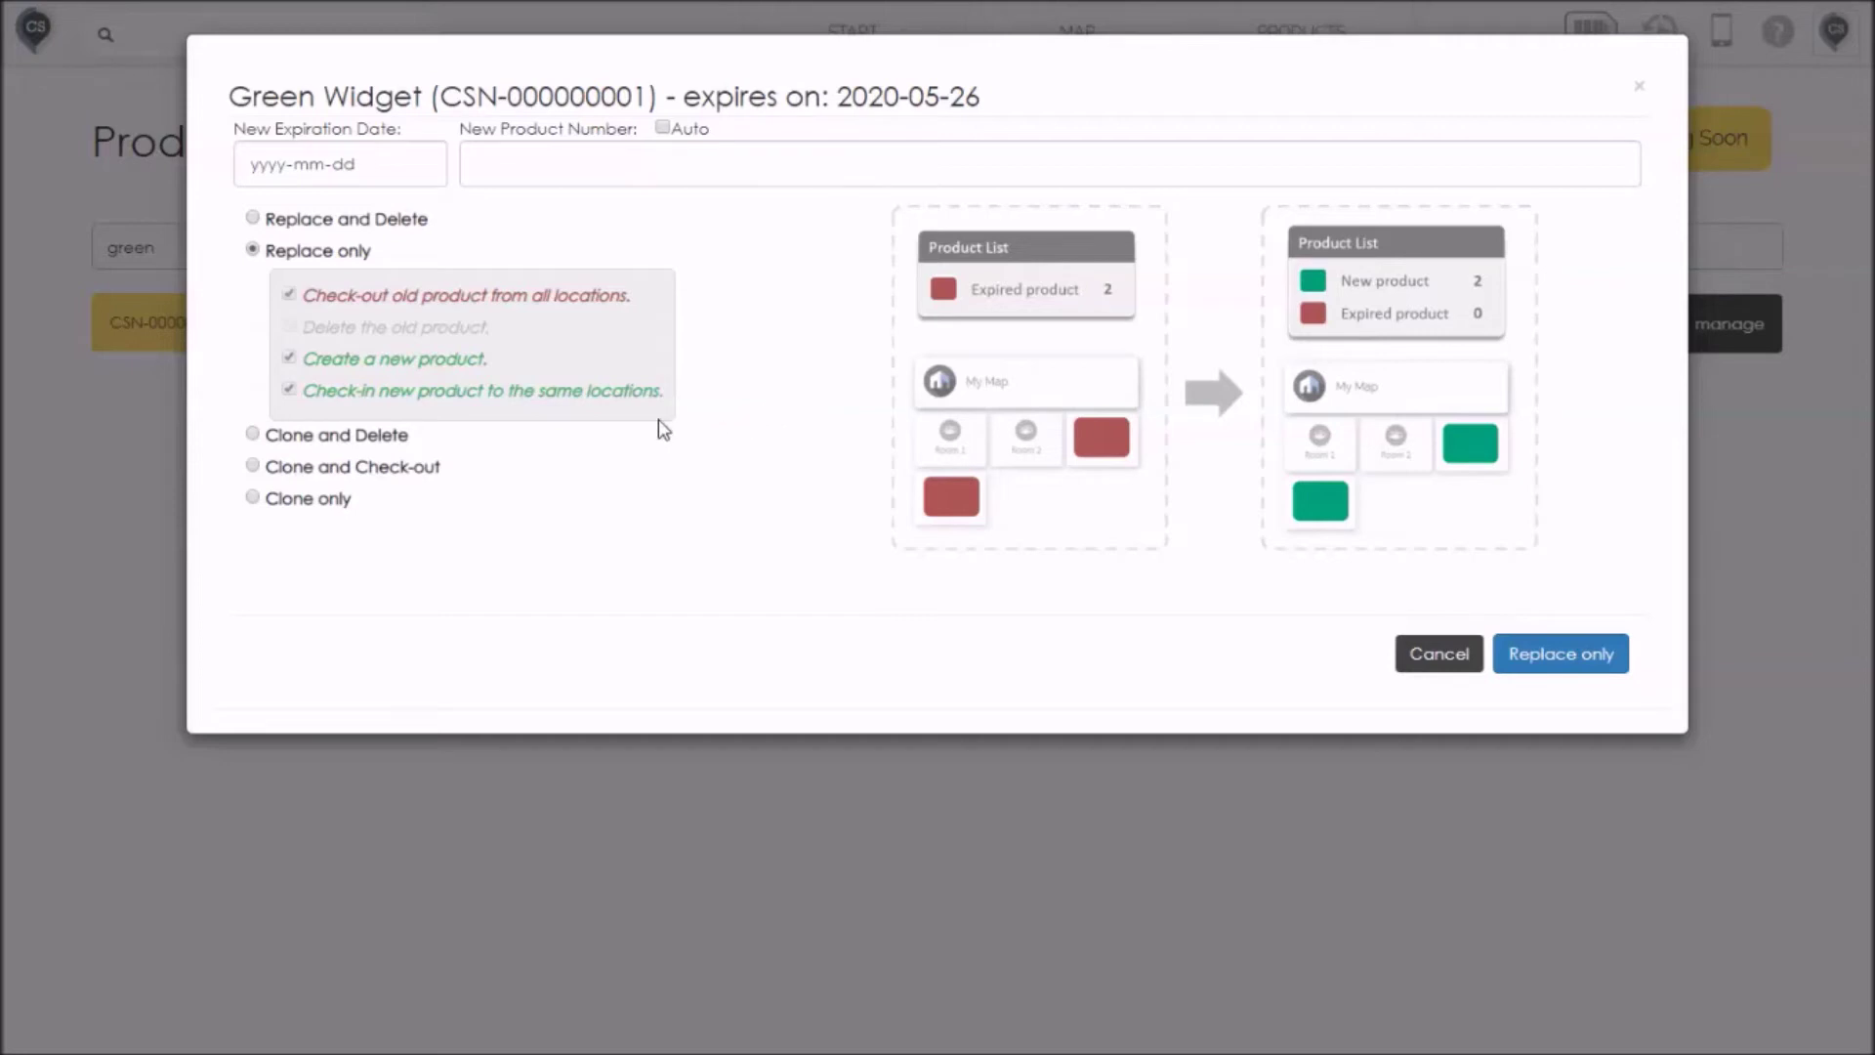
Select Clone and Delete as the replacement method and review its preview
{"action": "left_click", "coordinate": [325, 440]}
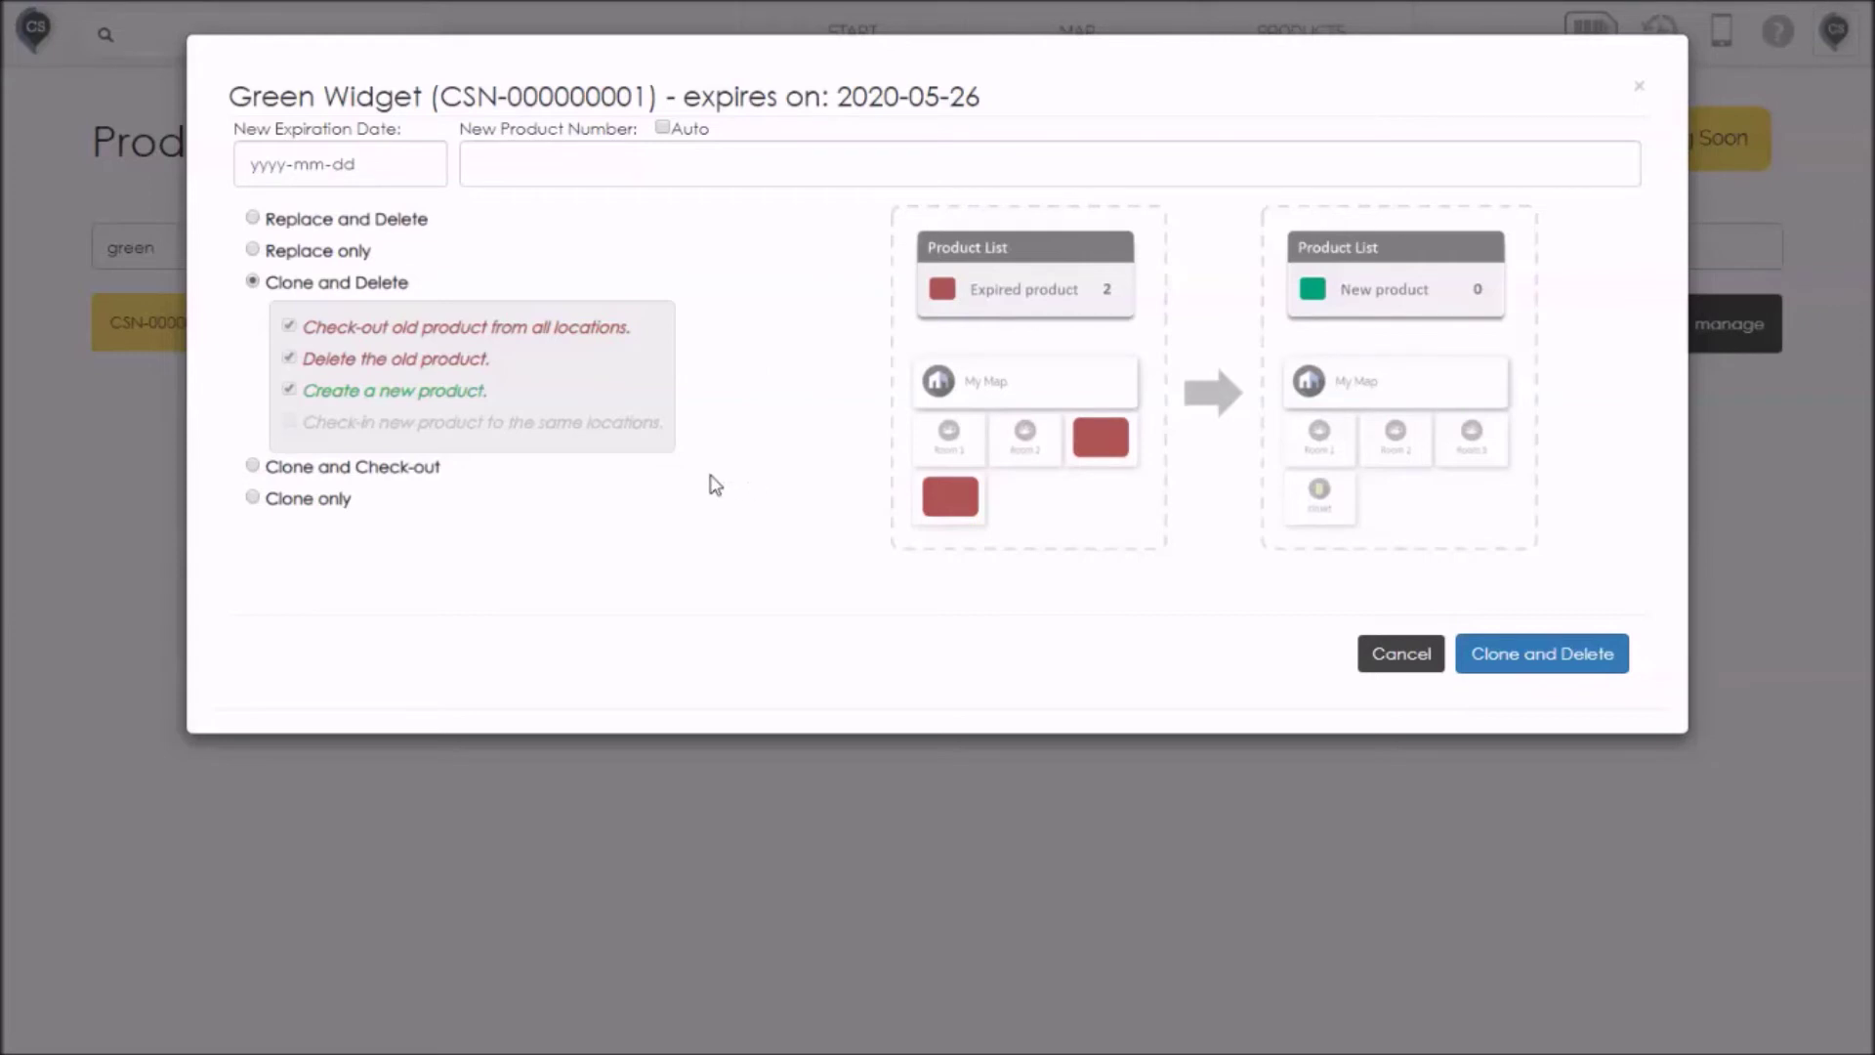
Select Clone and Check-out to preview keeping the expired widget checked out
{"action": "left_click", "coordinate": [362, 469]}
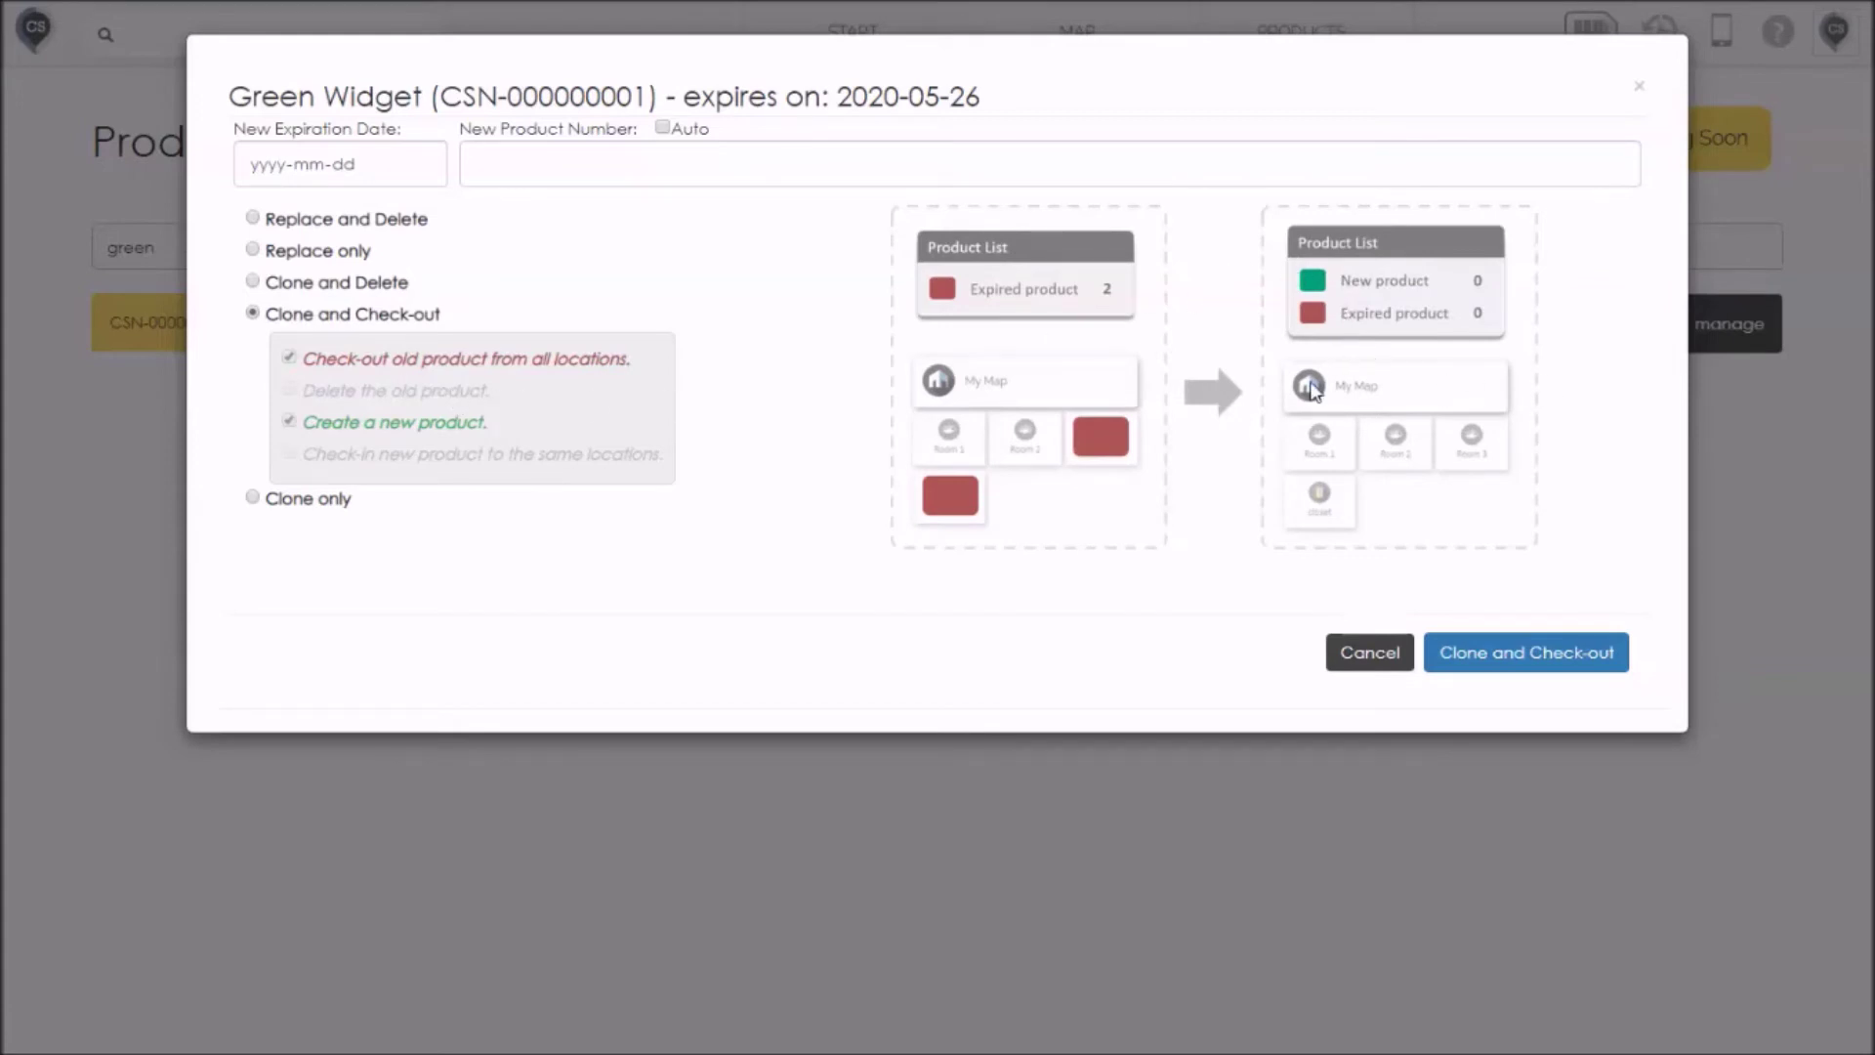
Preview the Clone only method, then go back to Replace and Delete
{"action": "left_click", "coordinate": [314, 502]}
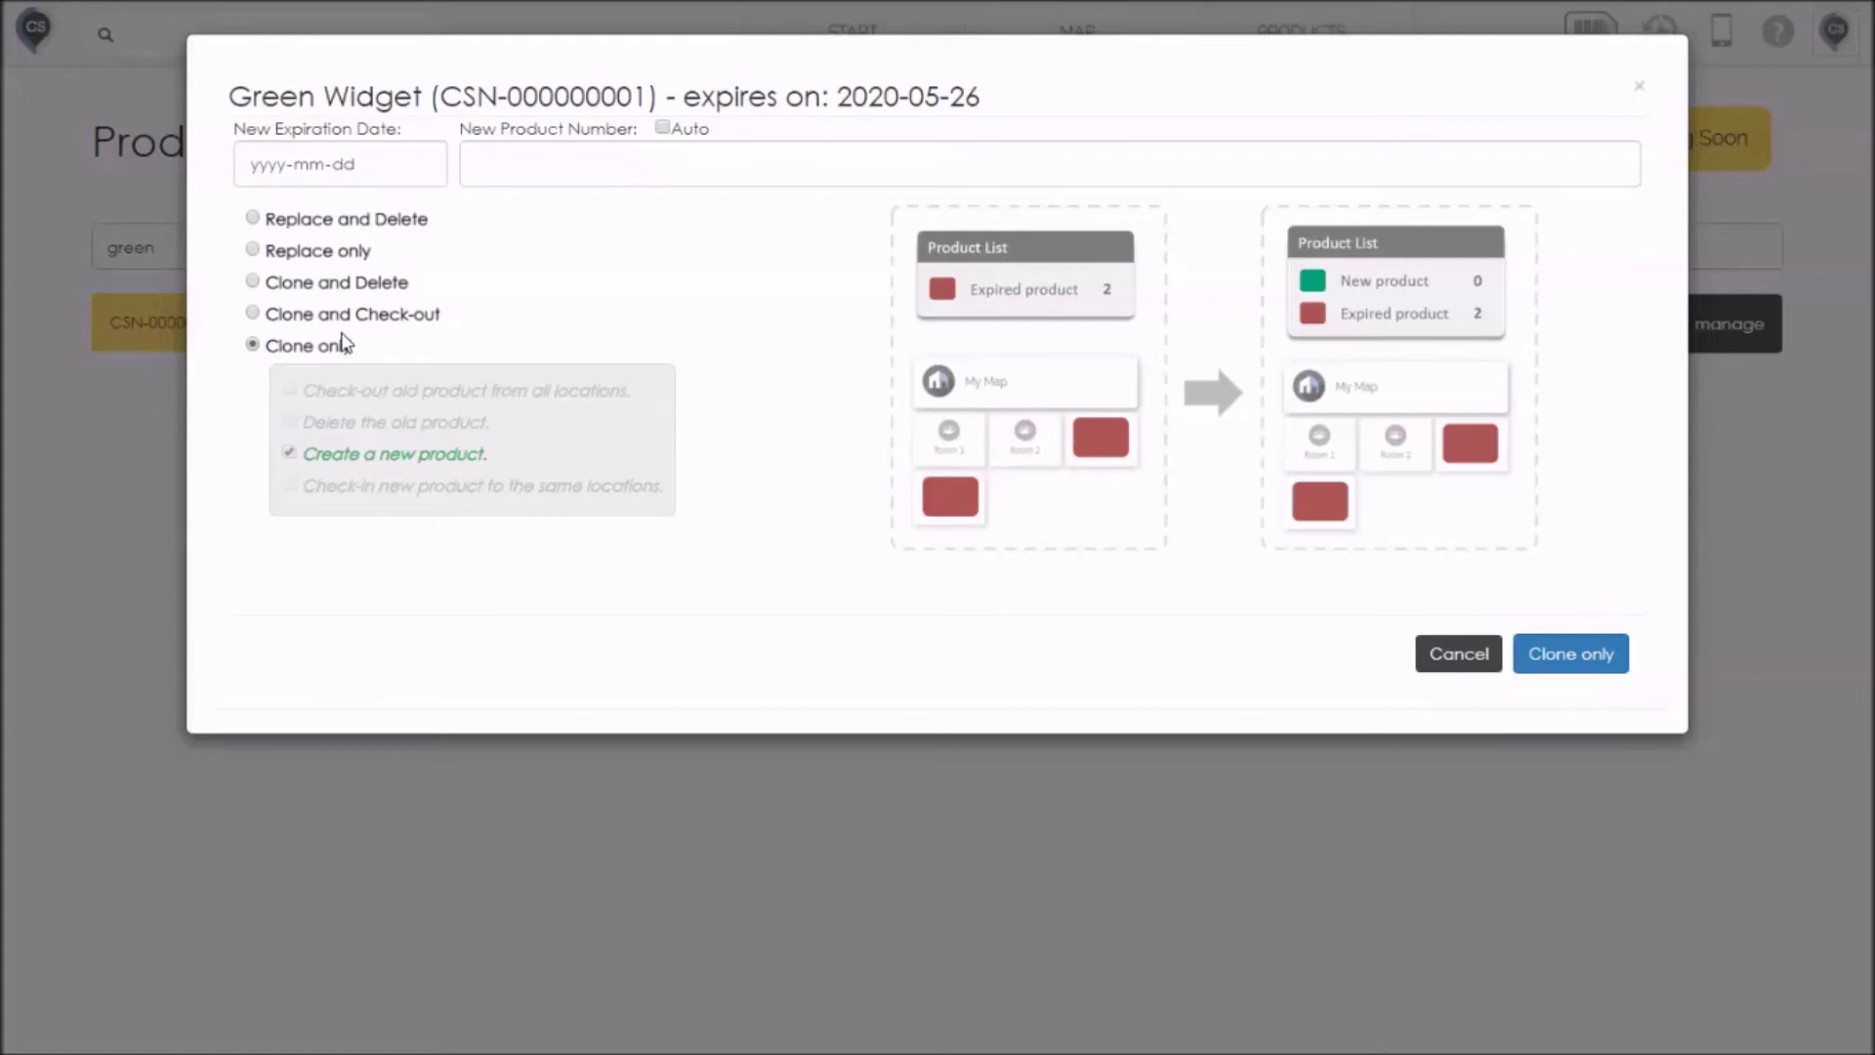
{"action": "left_click", "coordinate": [254, 219]}
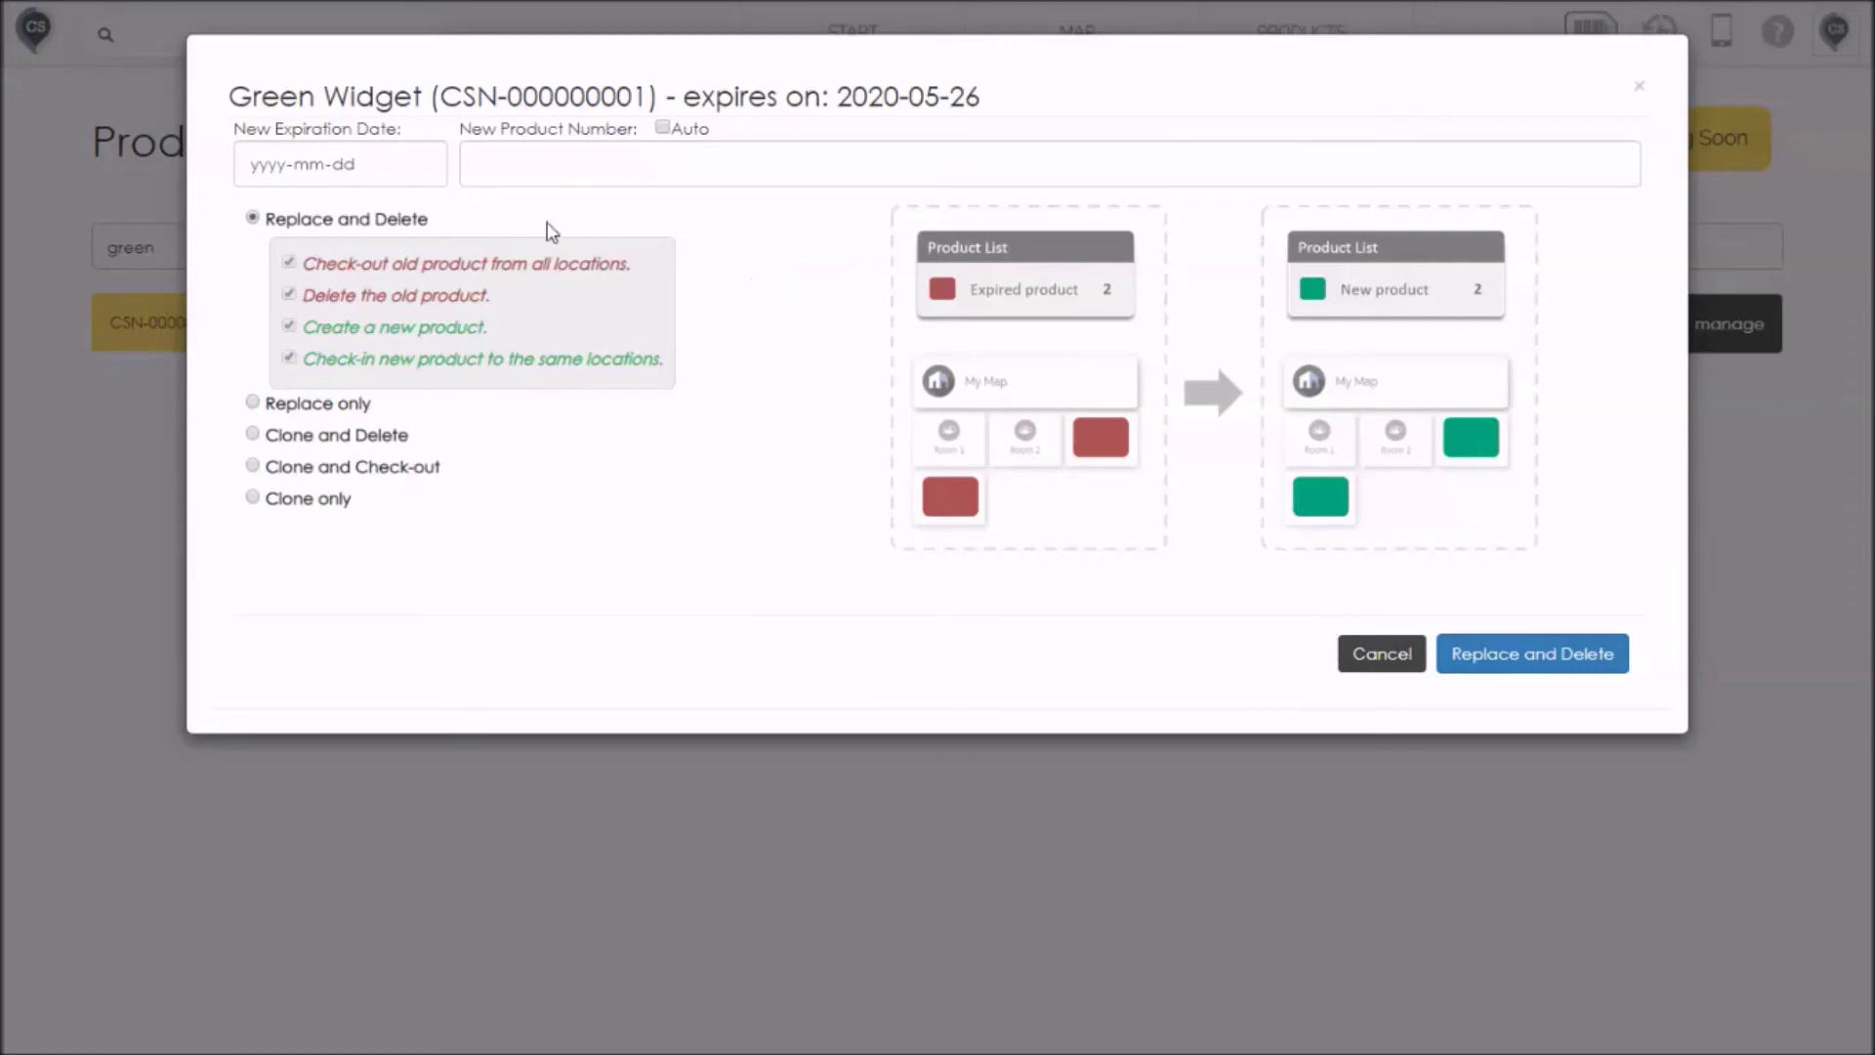
Keep Replace and Delete chosen and bring up the New Expiration Date calendar
{"action": "left_click", "coordinate": [421, 163]}
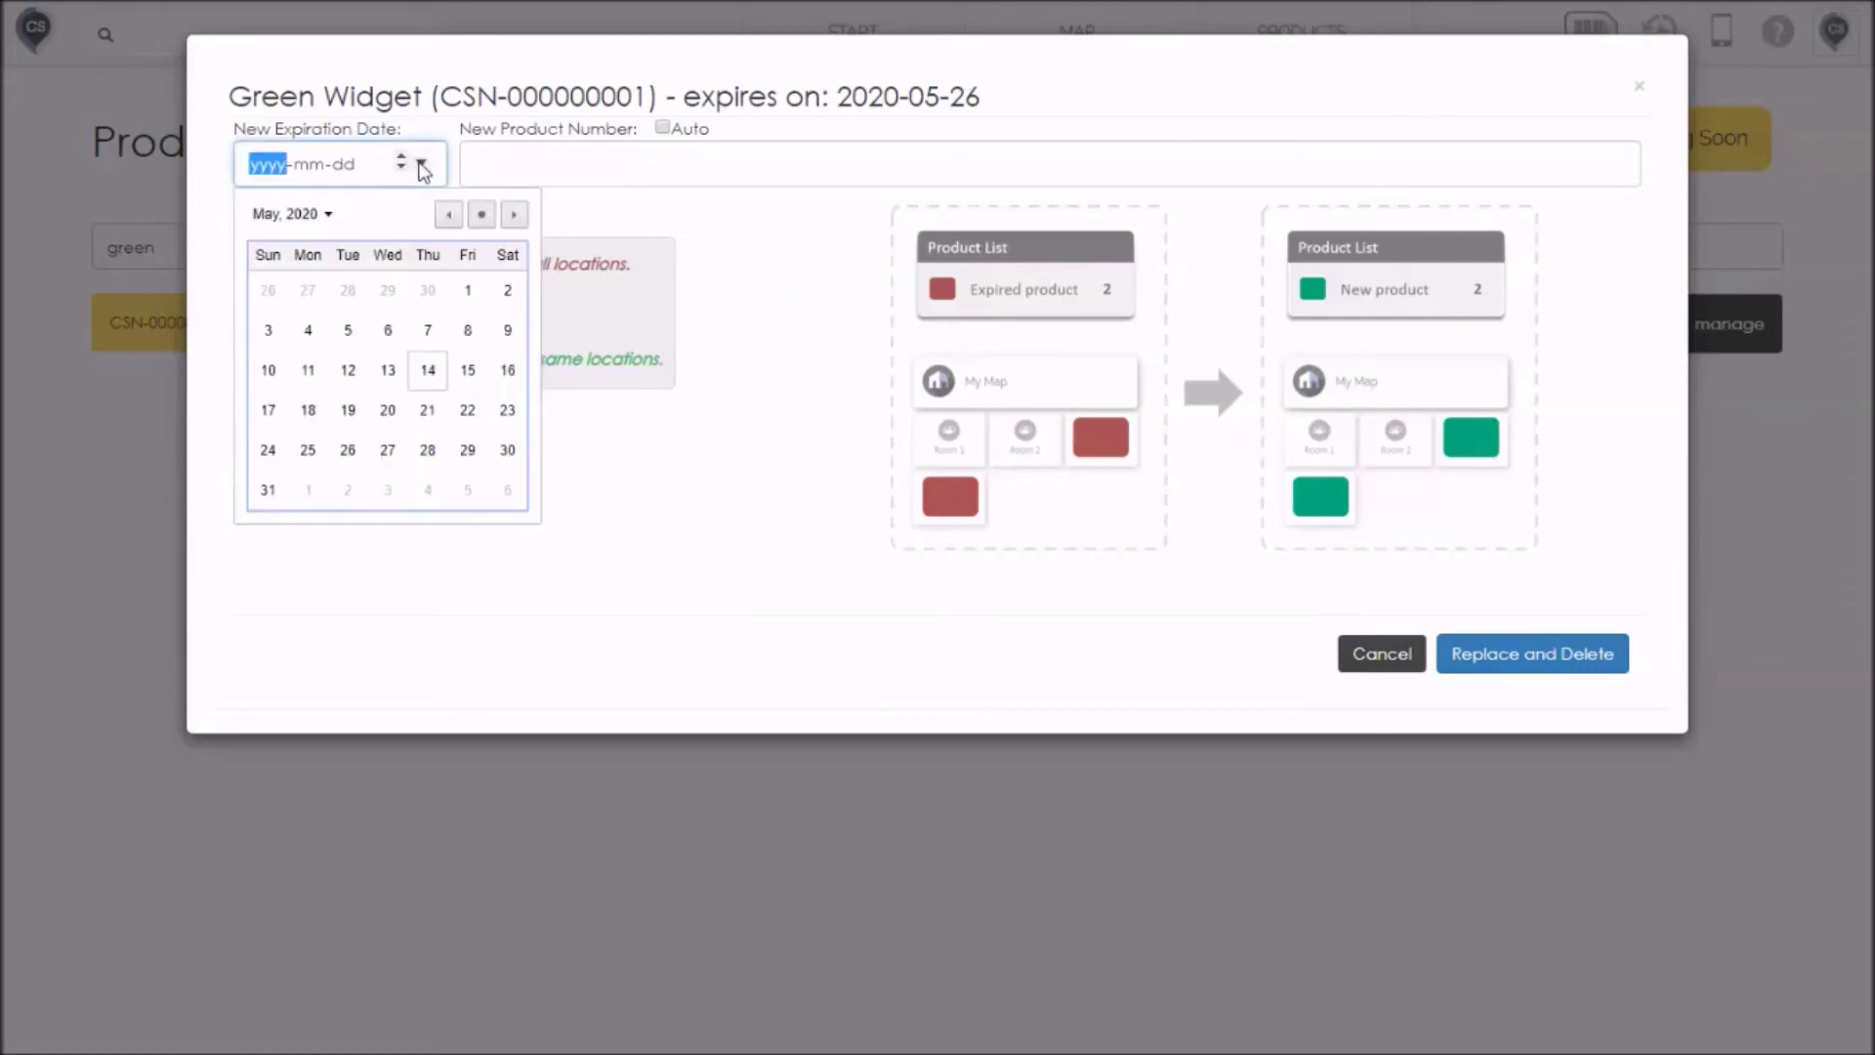
Set new expiration 2020-07-24 and product number ABC-123, then confirm Replace and Delete
{"action": "left_click", "coordinate": [515, 216]}
{"action": "left_click", "coordinate": [515, 216]}
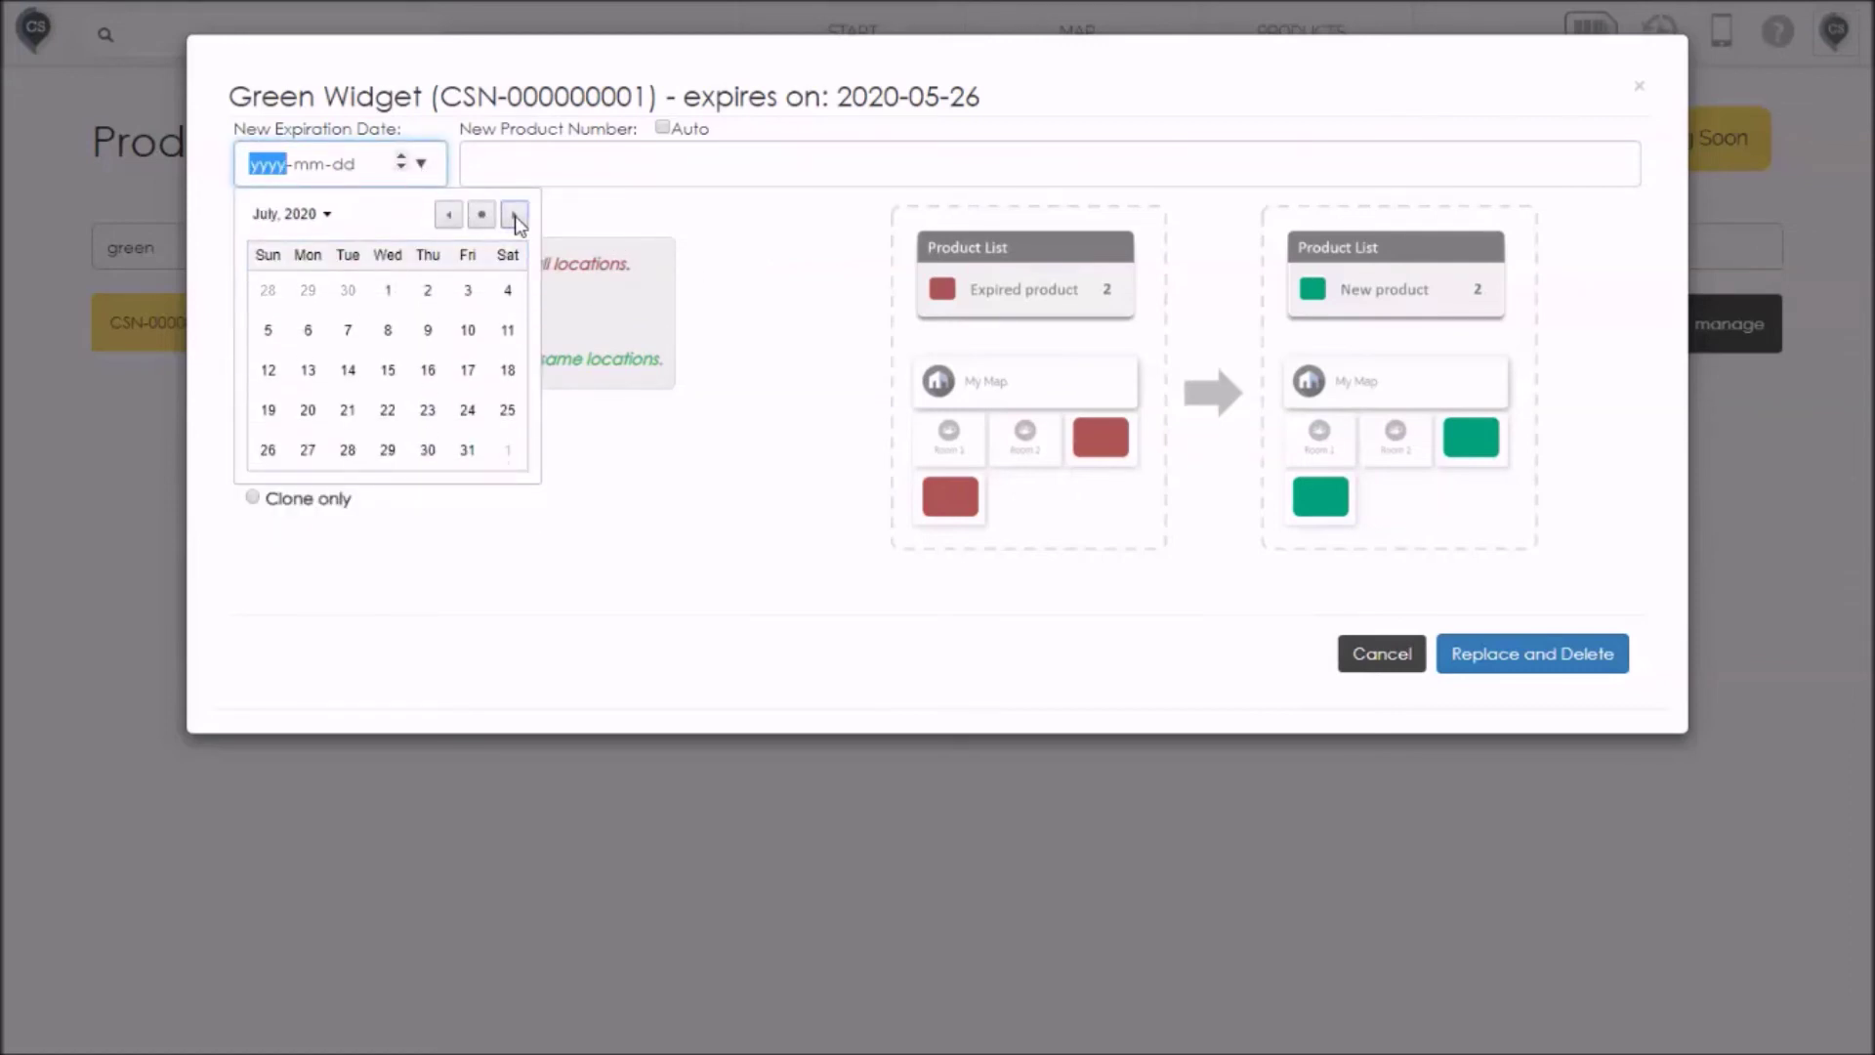
{"action": "left_click", "coordinate": [468, 410]}
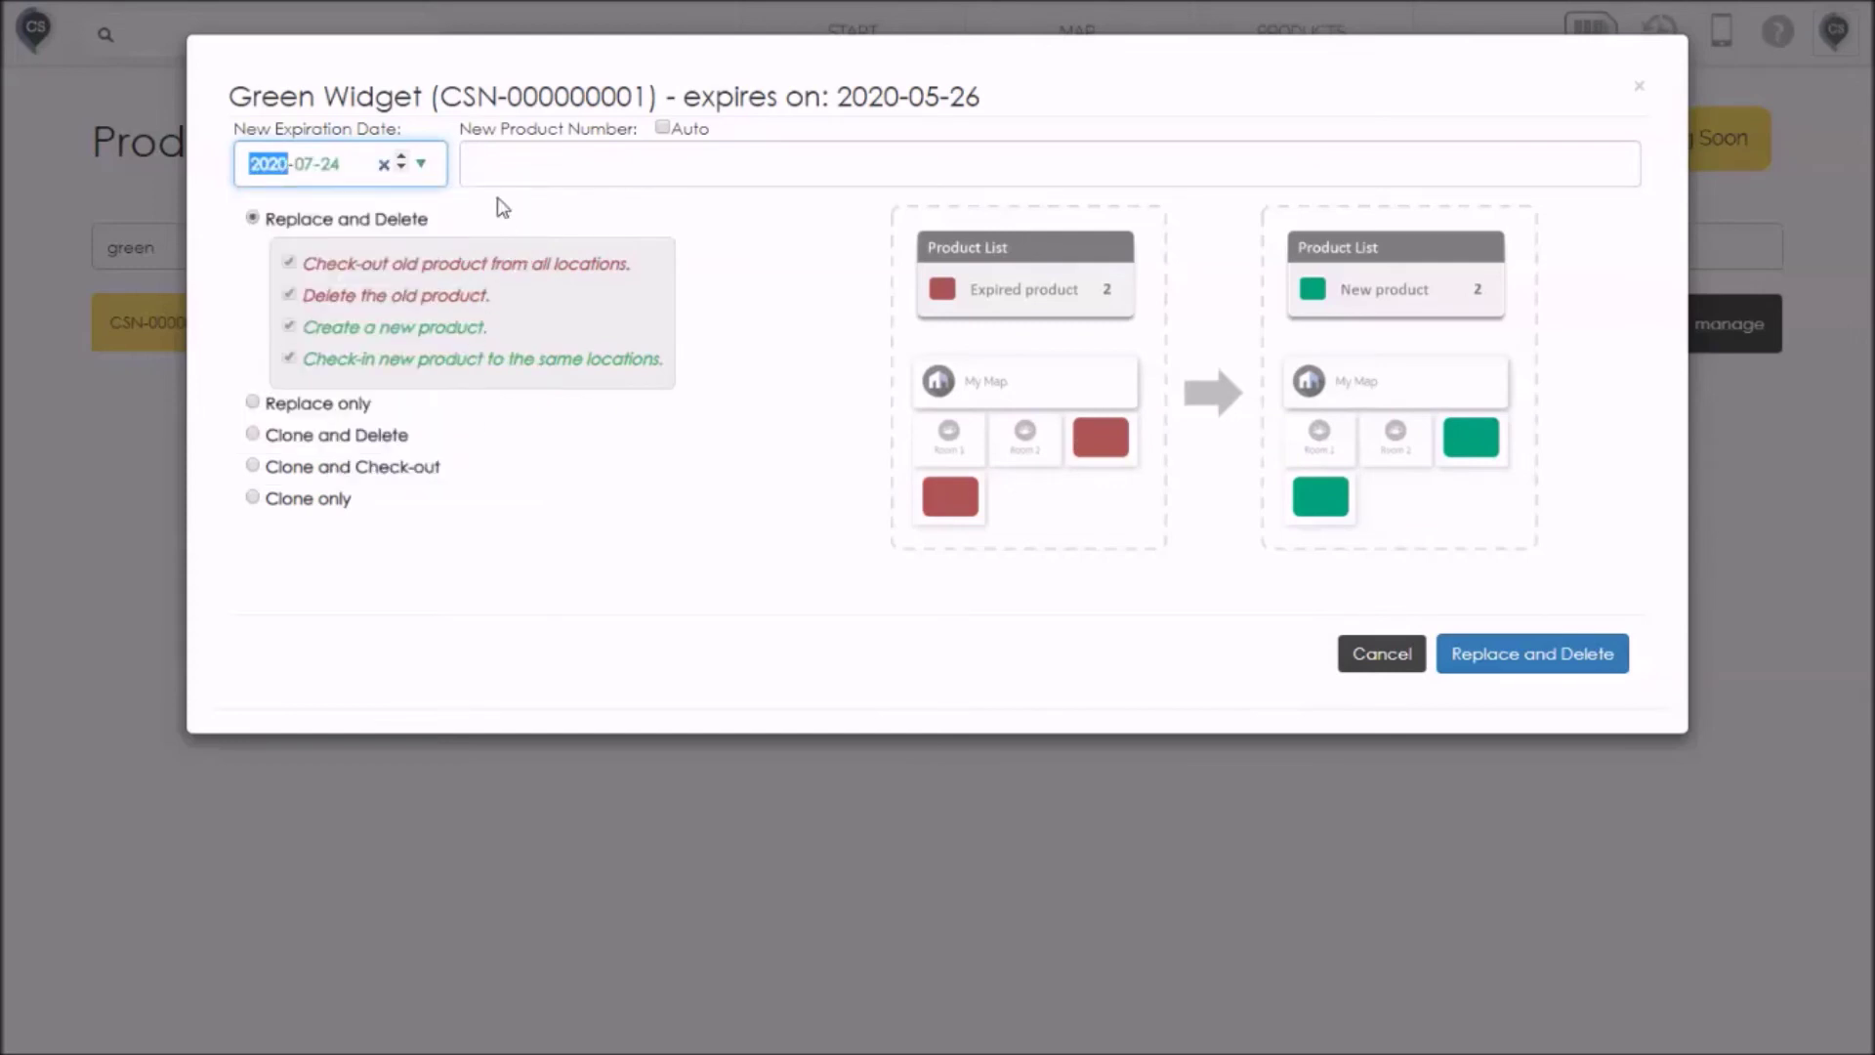
{"action": "left_click", "coordinate": [510, 167]}
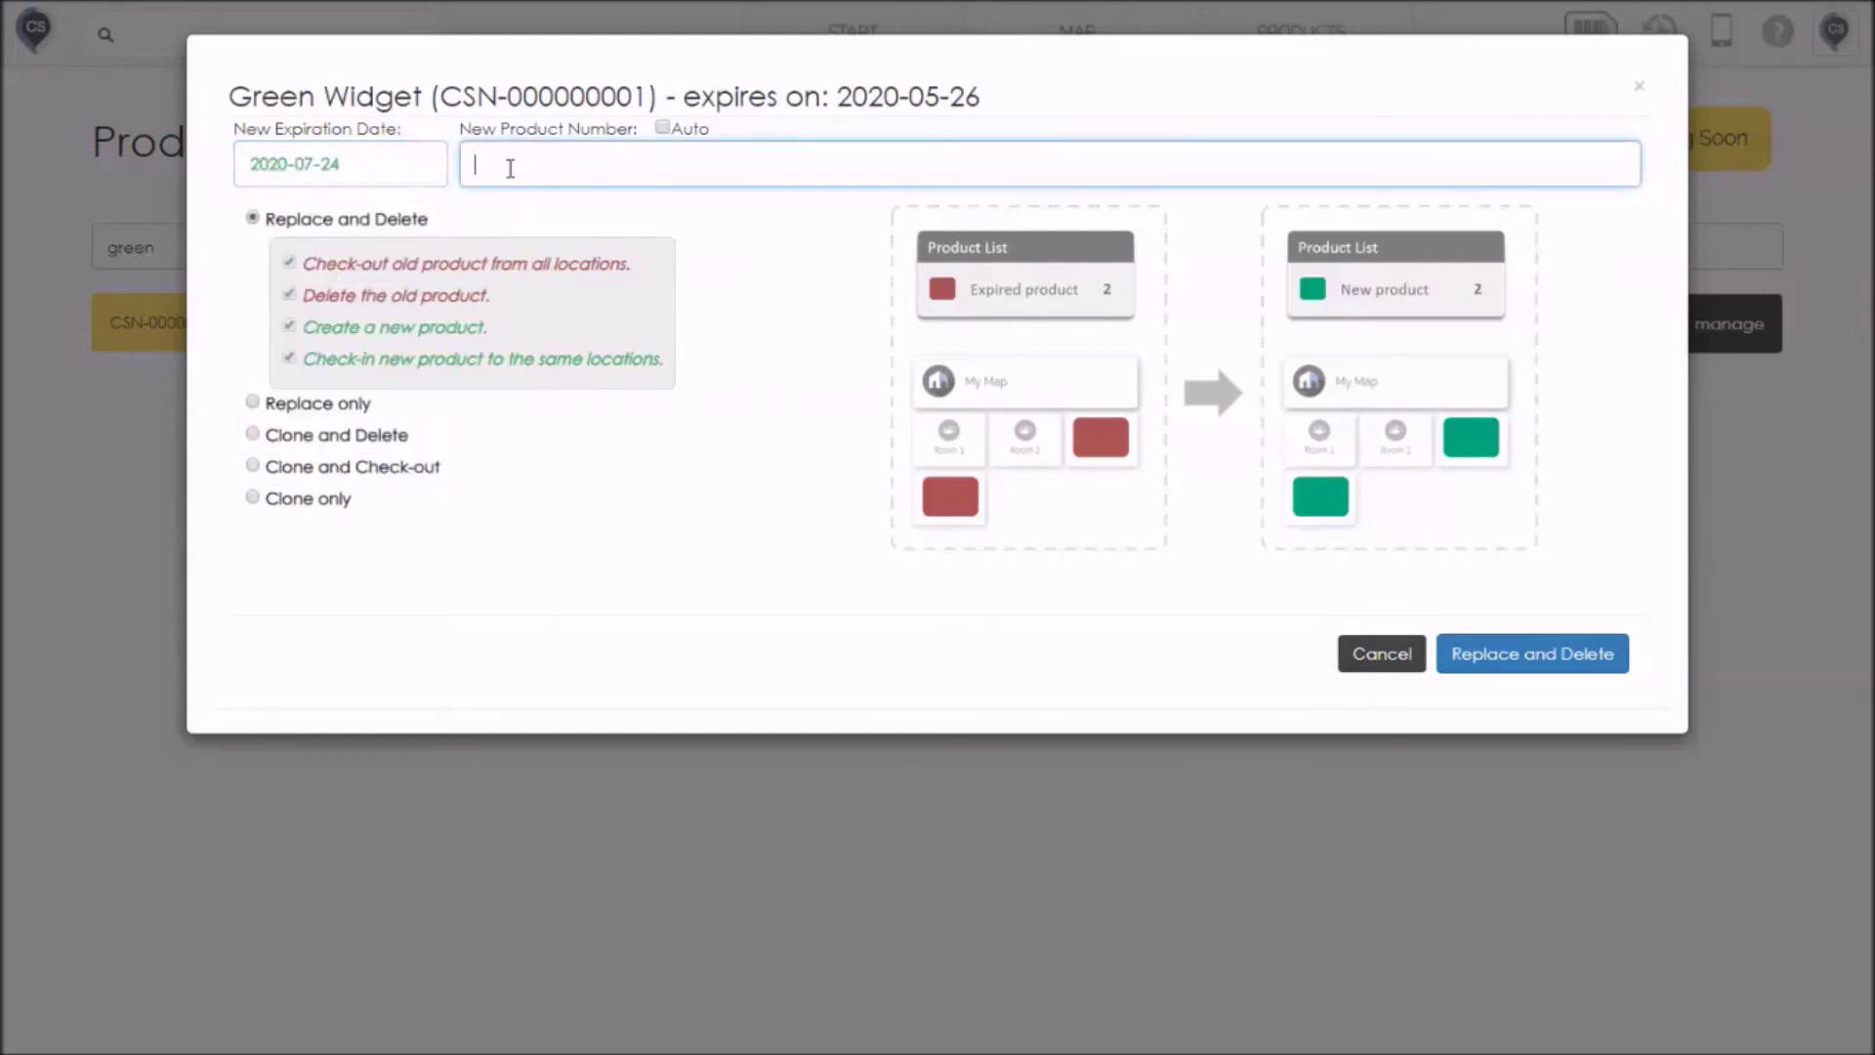
{"action": "type", "text": "ABC-123"}
{"action": "left_click", "coordinate": [684, 163]}
{"action": "left_click", "coordinate": [1585, 661]}
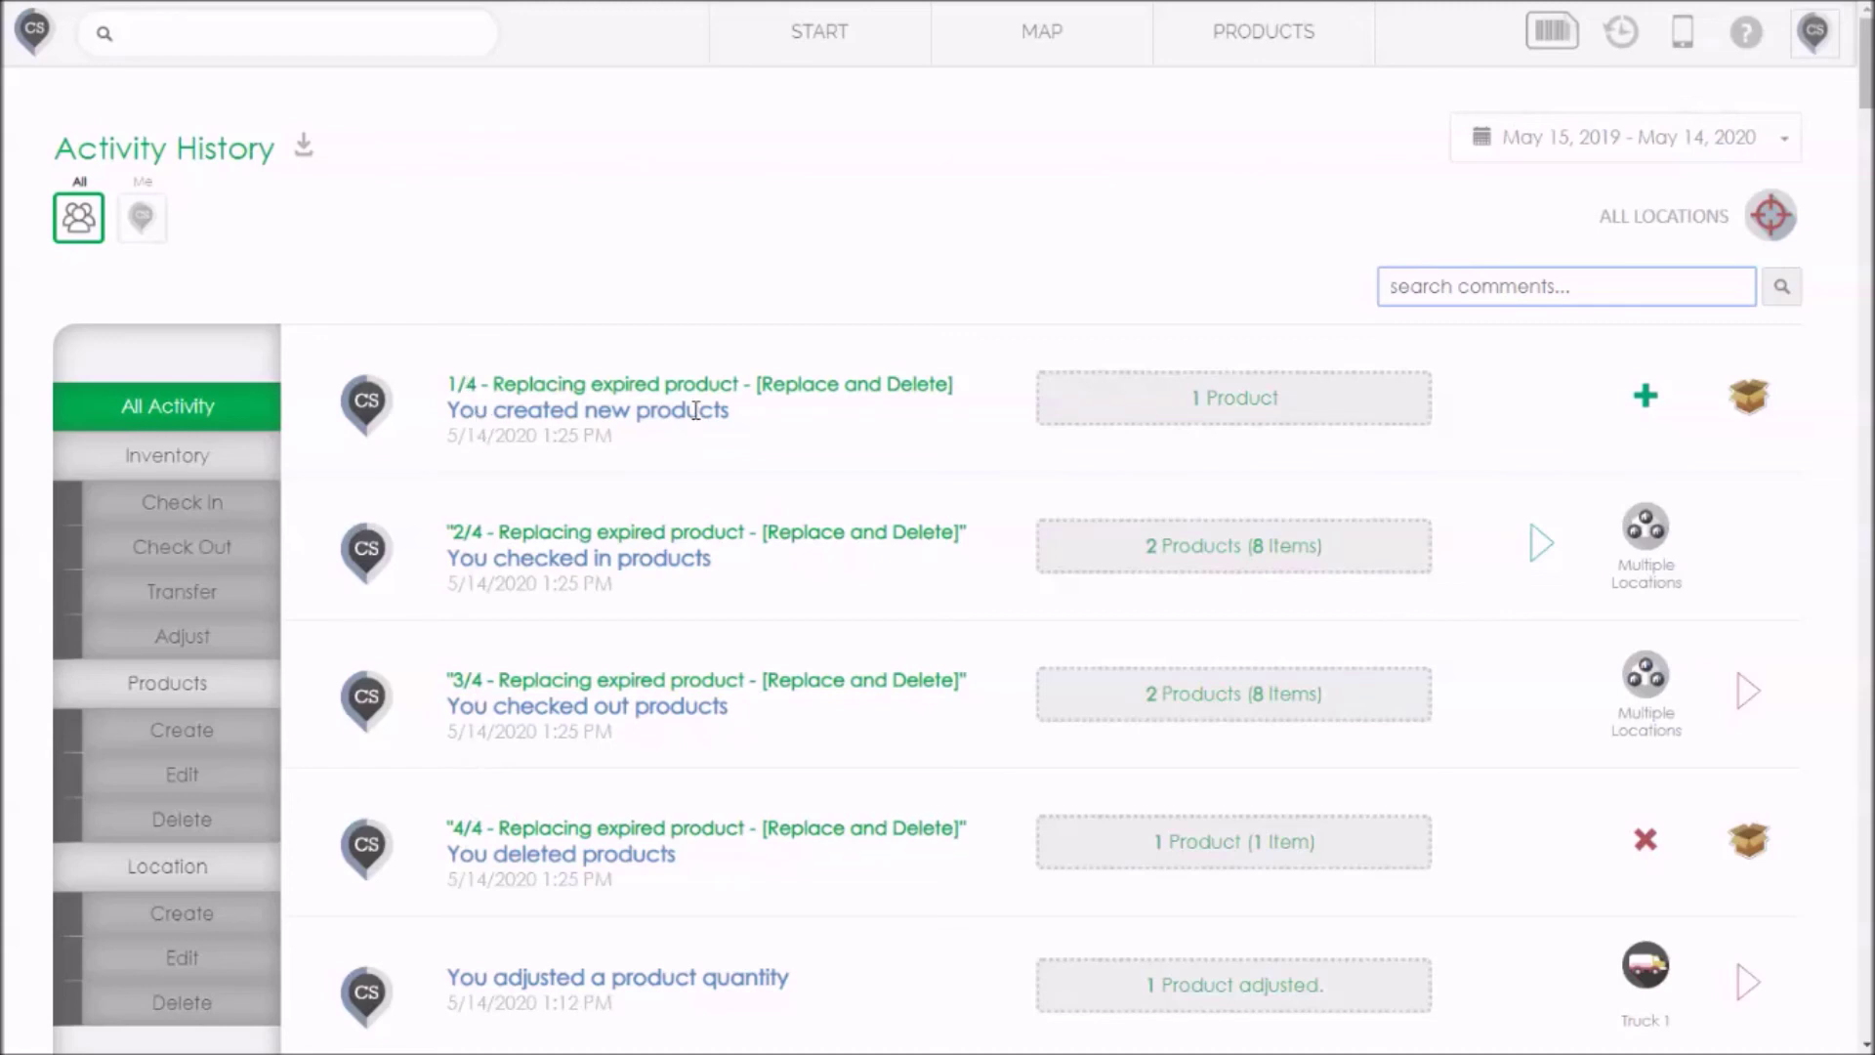
Reveal the product from the first Activity History entry and open Green Widget (ABC-123) details
{"action": "left_click", "coordinate": [1067, 419]}
{"action": "mouse_move", "coordinate": [1141, 543]}
{"action": "mouse_move", "coordinate": [1123, 416]}
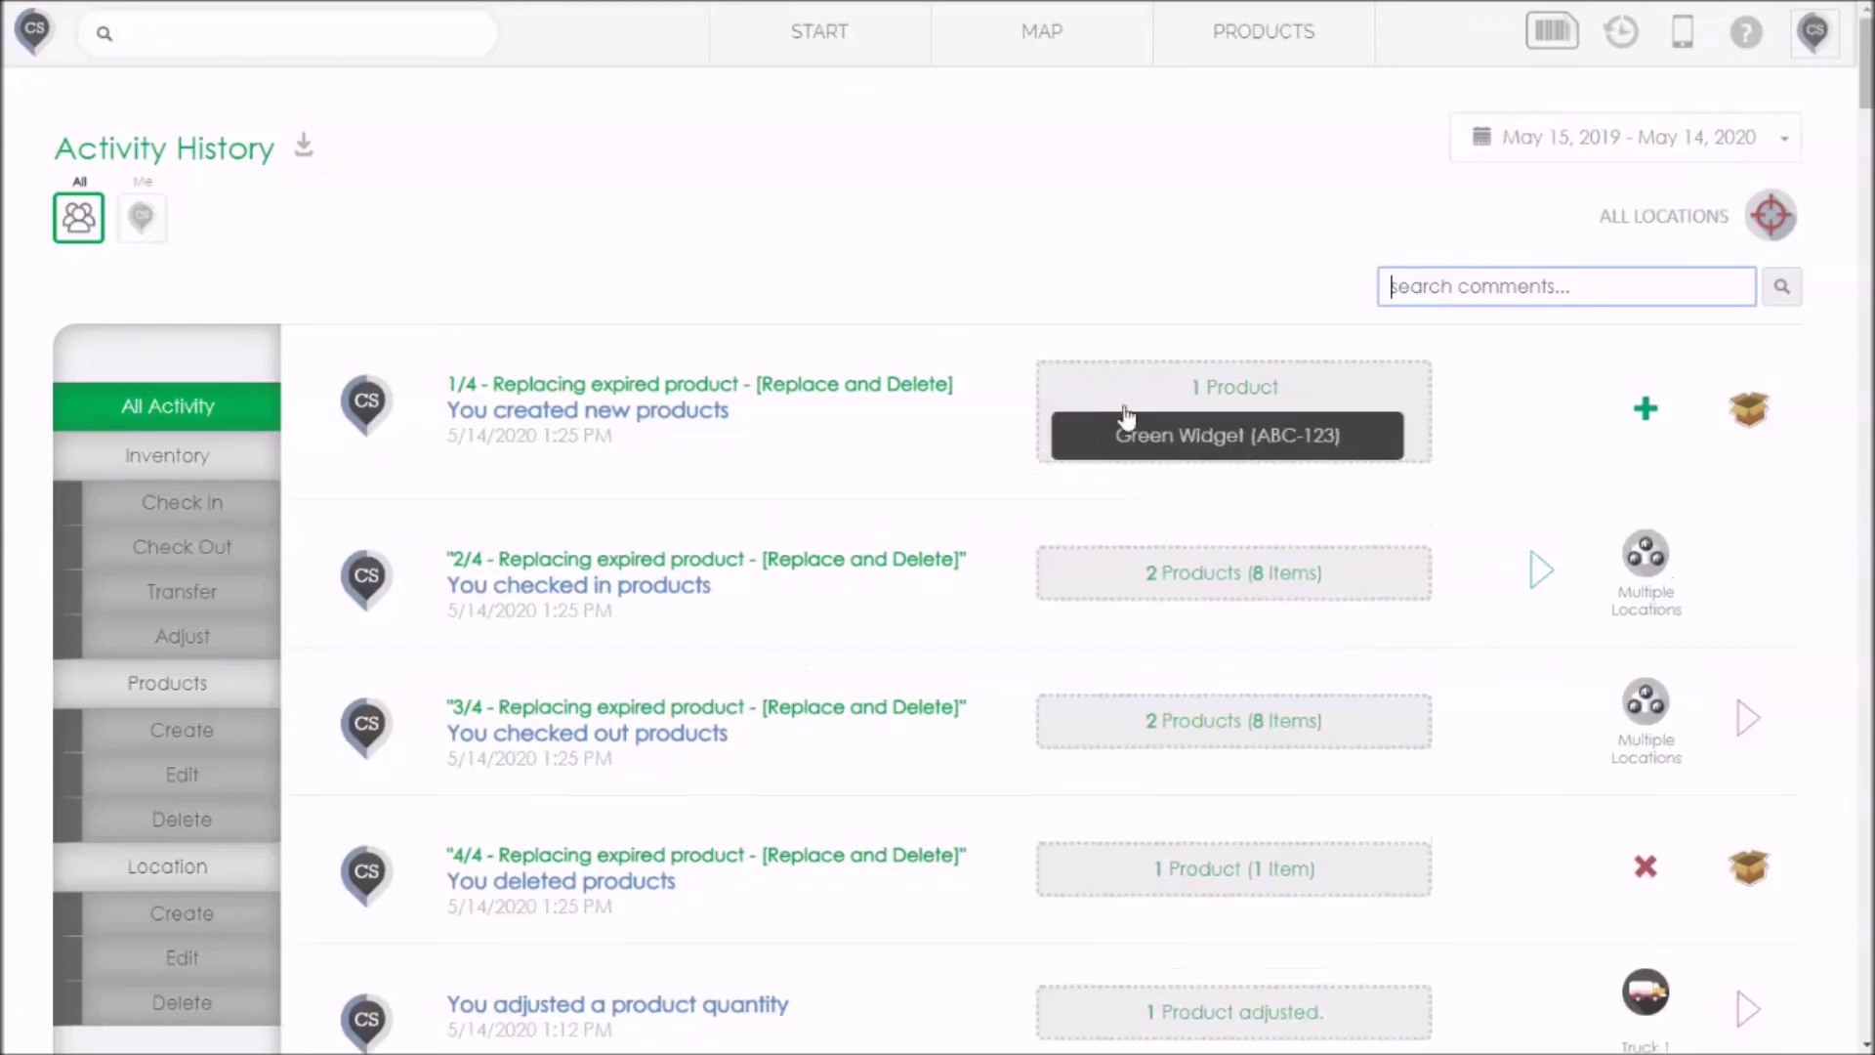
{"action": "left_click", "coordinate": [1185, 437]}
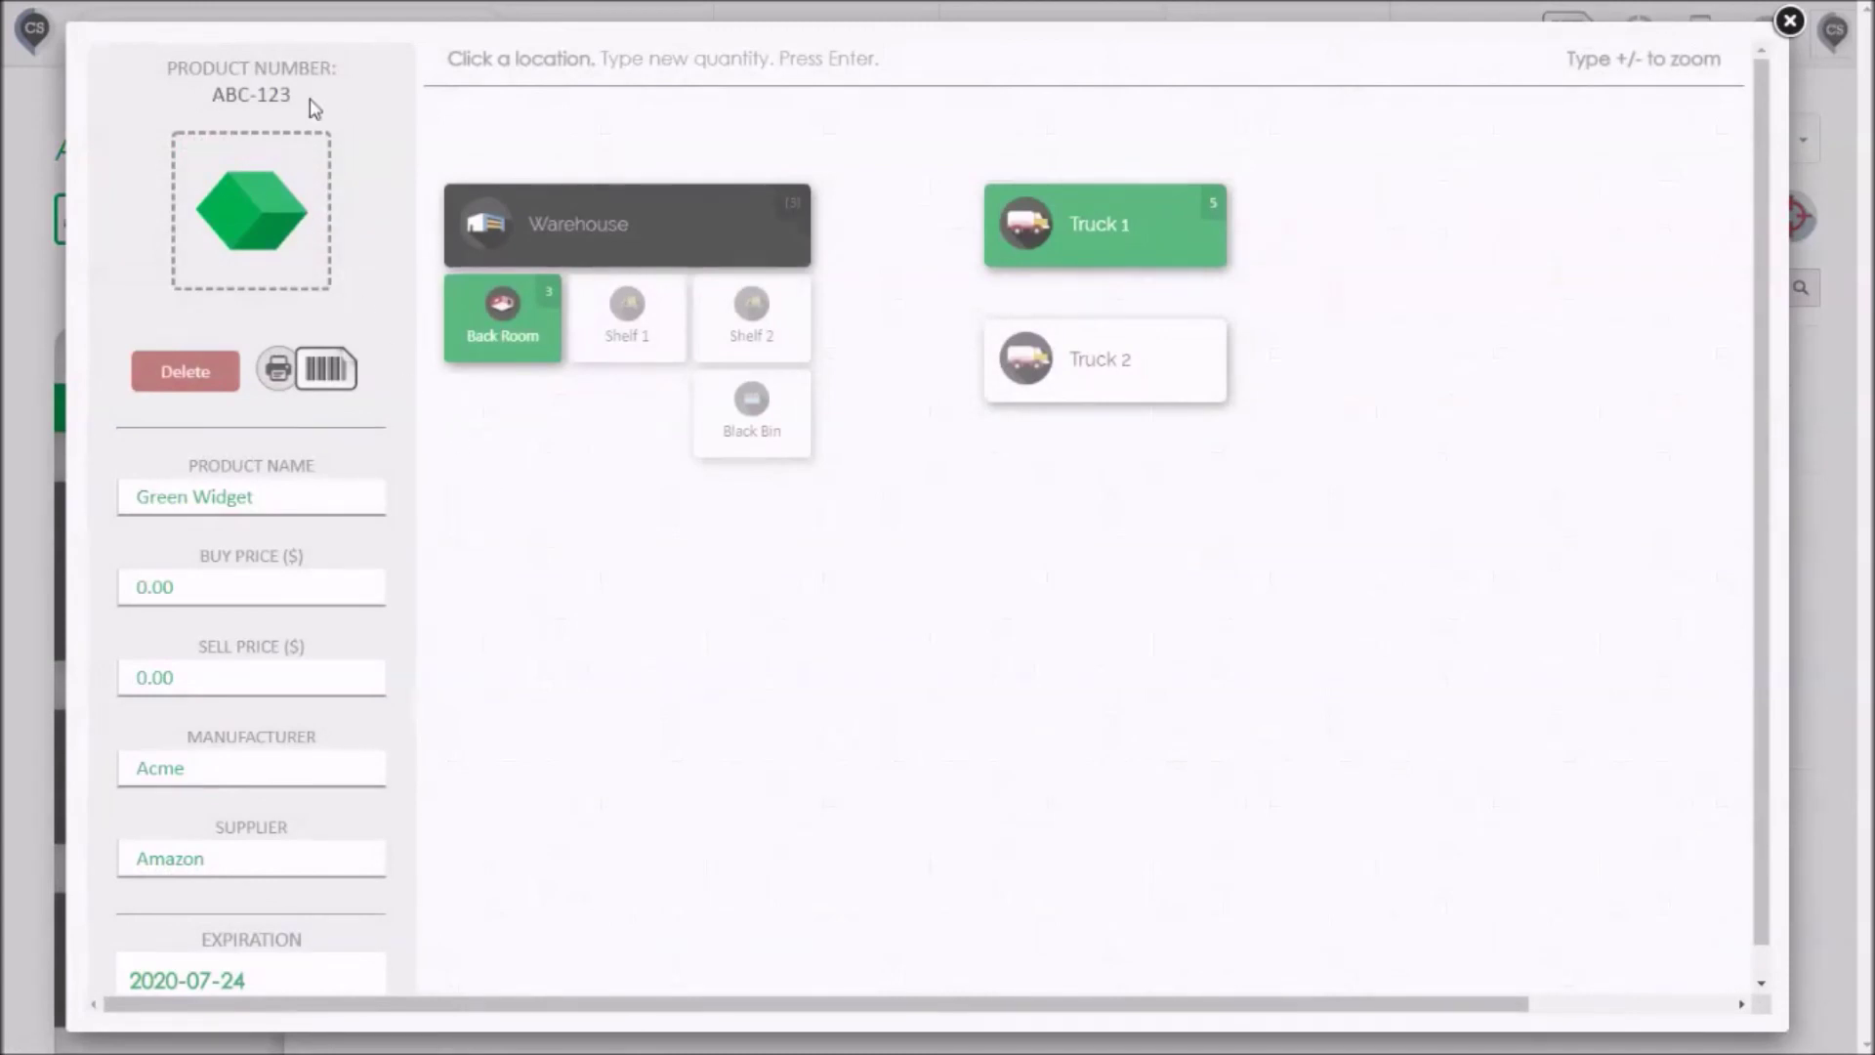
Scroll through the ABC-123 Green Widget record to review its Back Room and Truck 1 stock
{"action": "scroll", "coordinate": [400, 322], "scroll_direction": "down", "scroll_amount": 1}
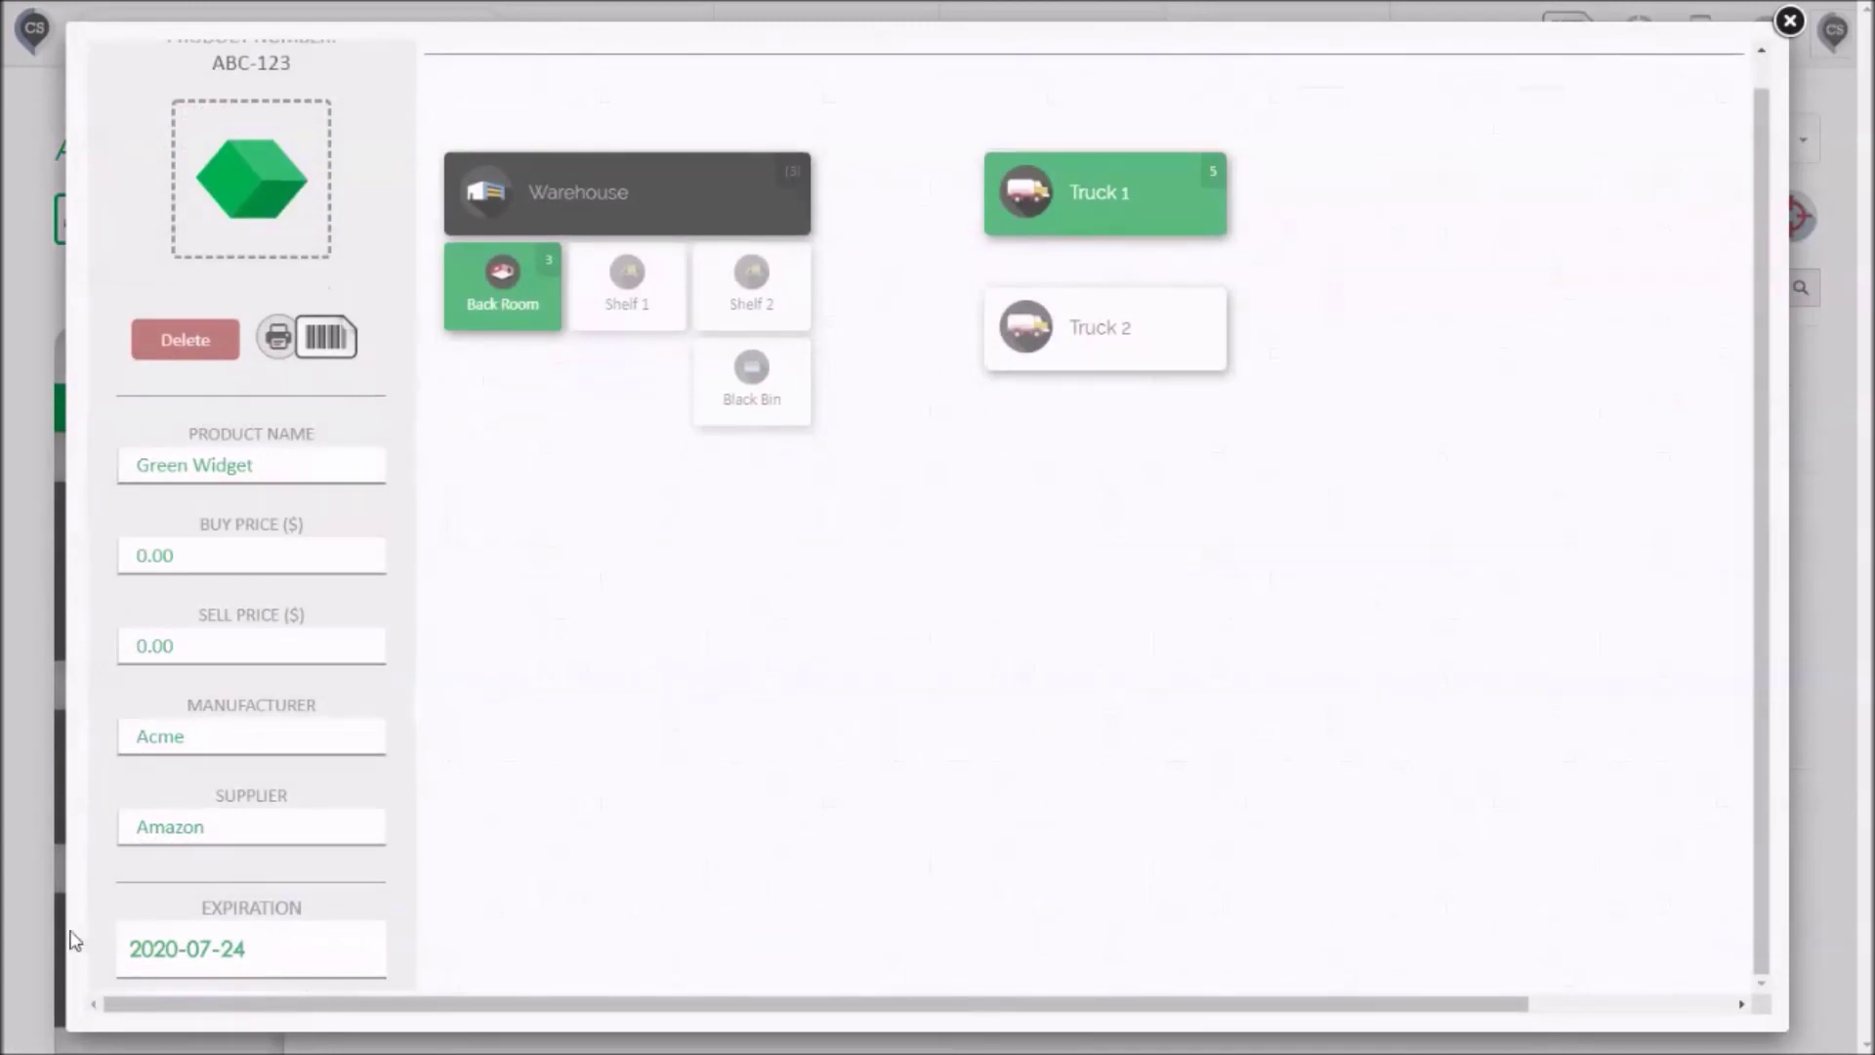
{"action": "scroll", "coordinate": [497, 872], "scroll_direction": "up", "scroll_amount": 1}
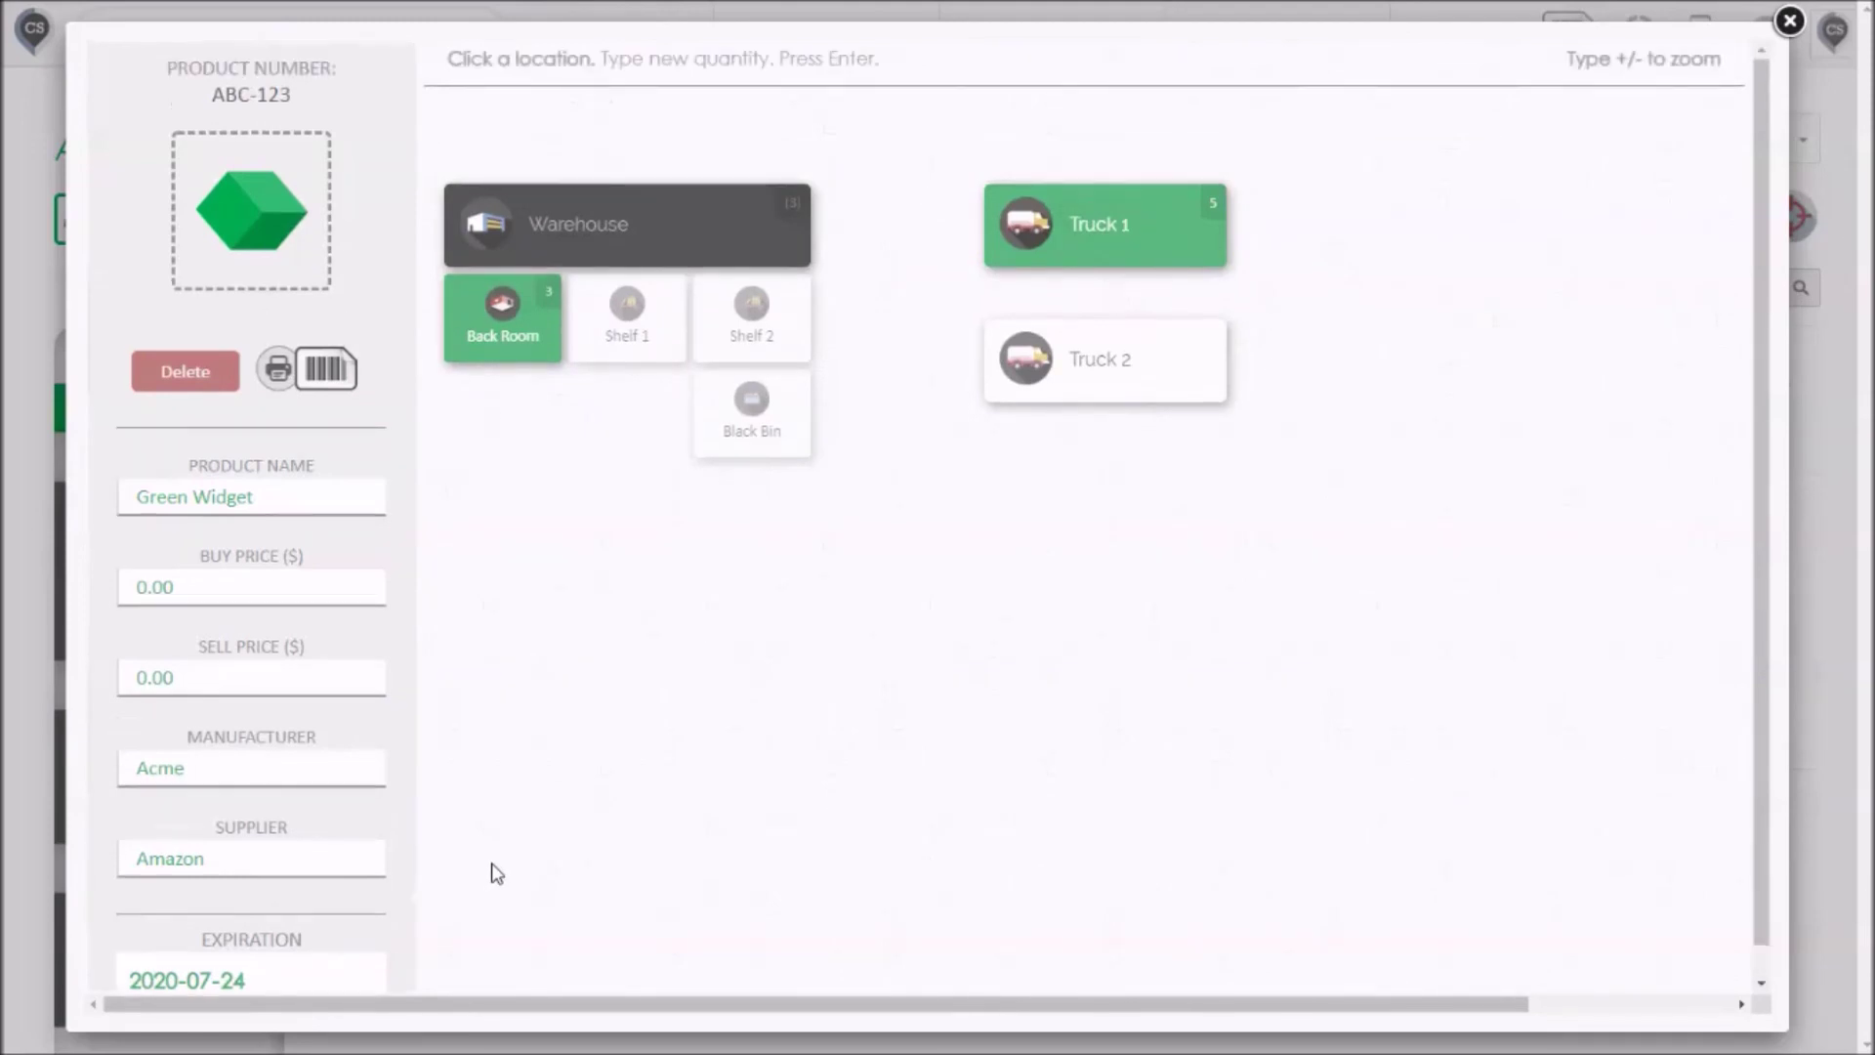